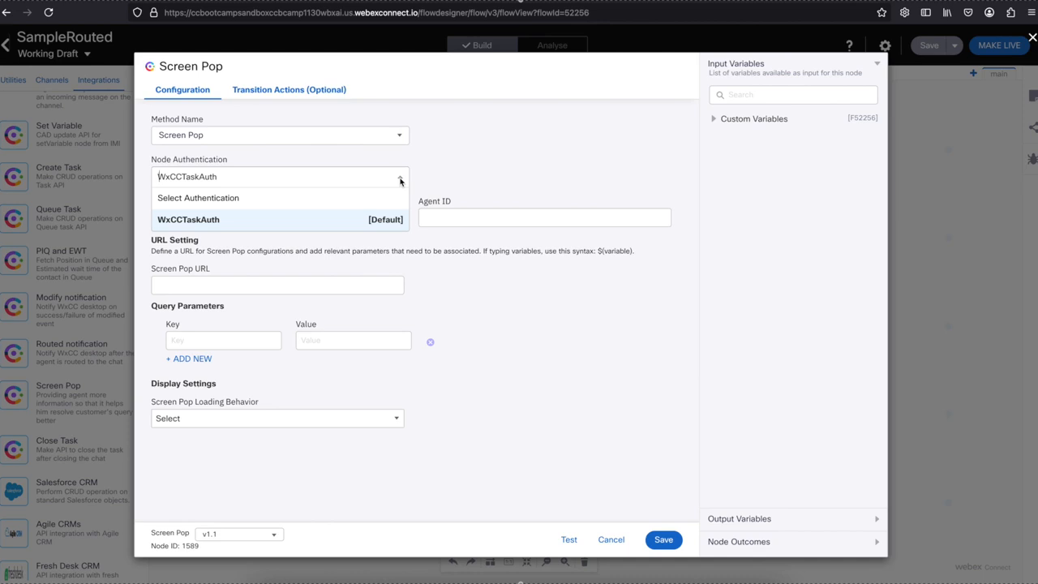
- Add another query parameter row in the SampleRouted Screen Pop node and look through its loading behavior options
left_click(425, 174)
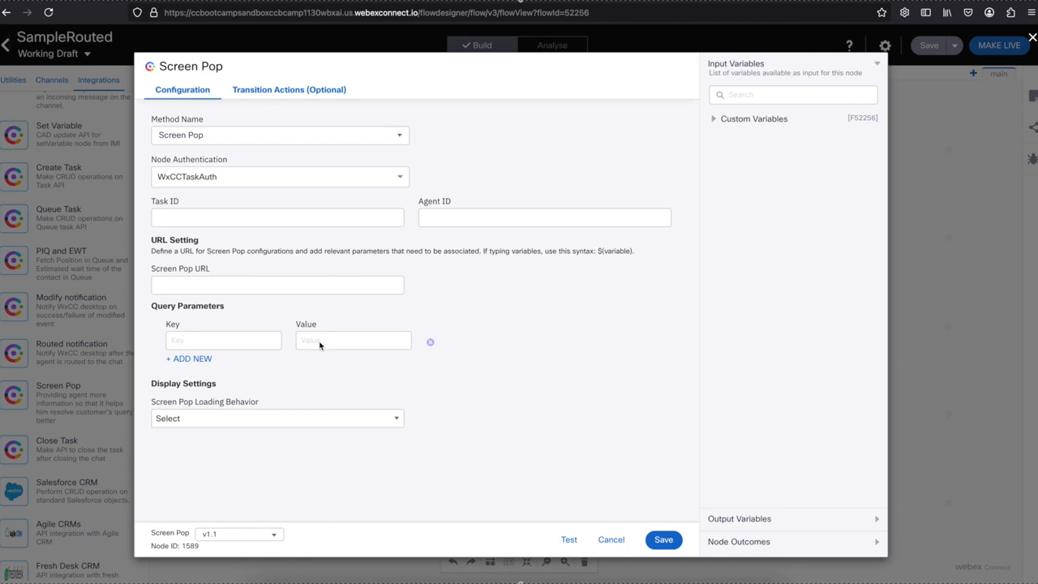
left_click(207, 359)
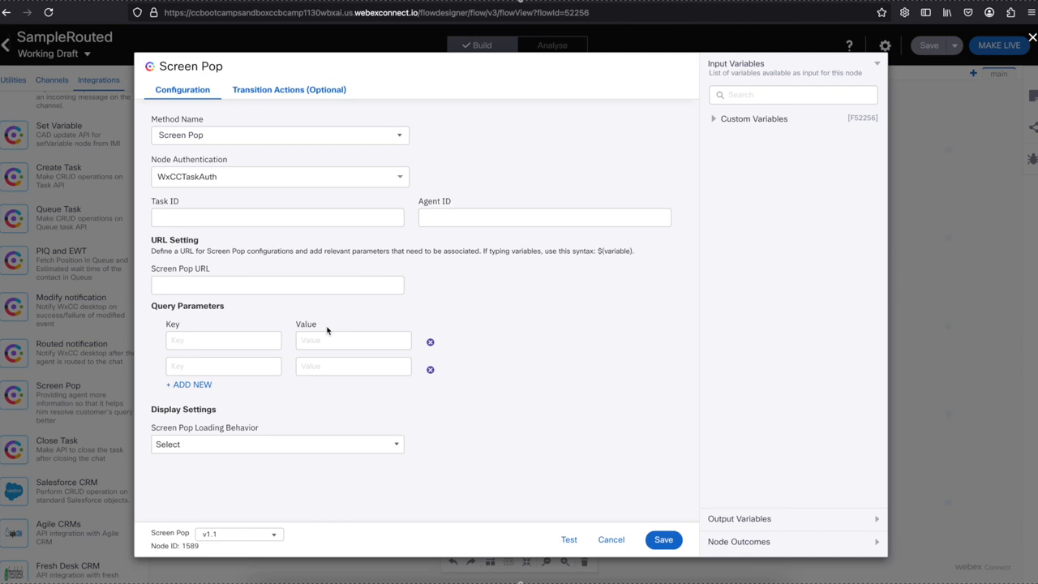
left_click(243, 448)
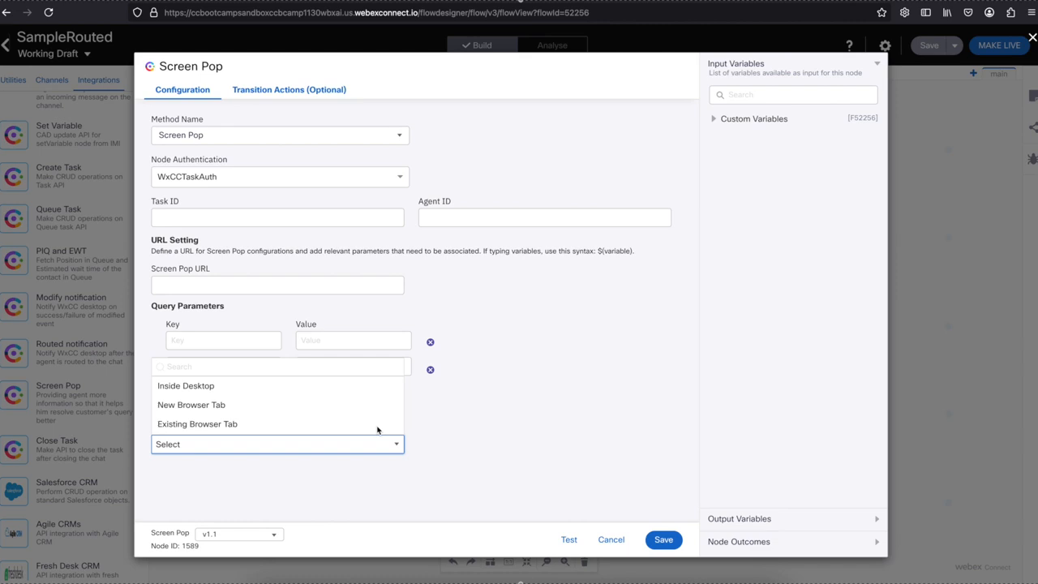
left_click(441, 430)
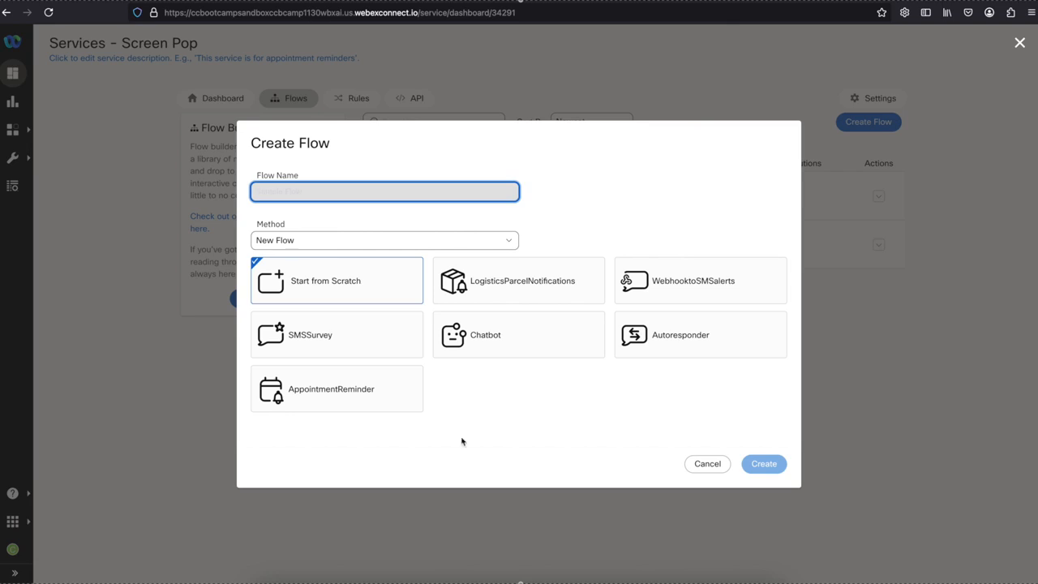
- Create a new flow named EventFlowExample using the Start from Scratch template
type("EventFlowExample")
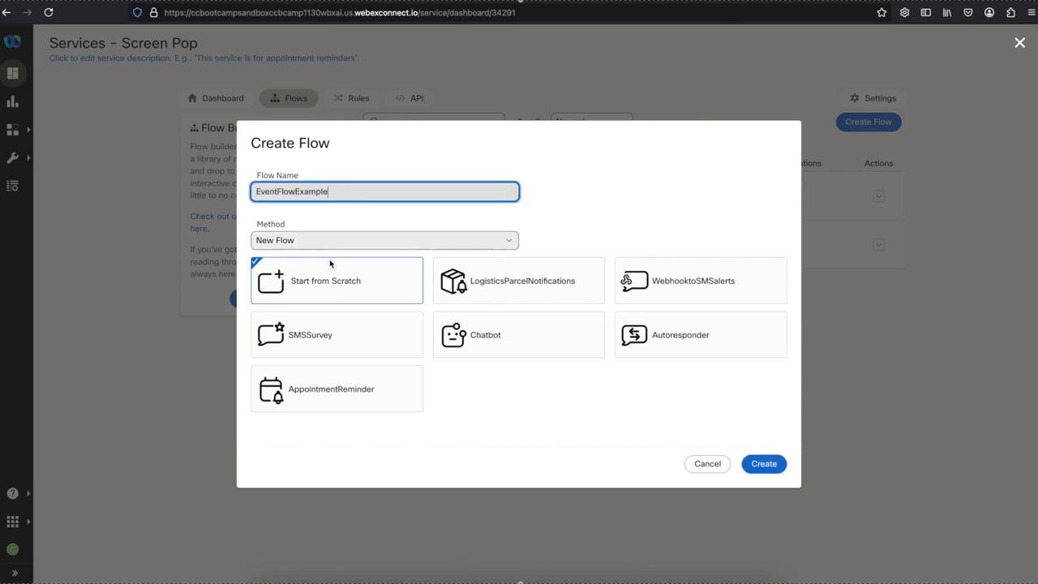
left_click(327, 290)
left_click(766, 467)
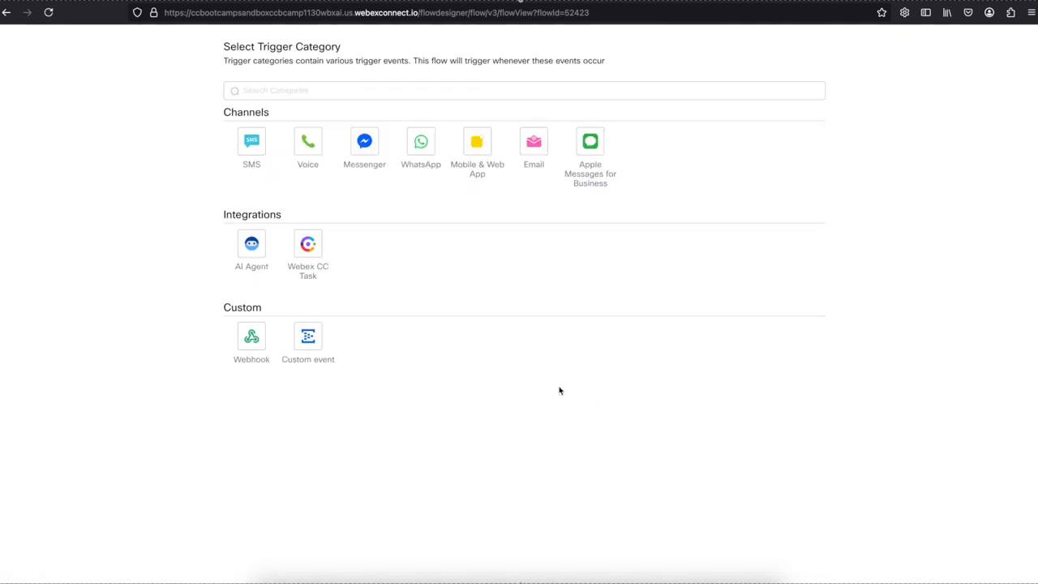
- Set the flow's trigger to the Webex CC Task event Task Routed, check its output variables and save the node
left_click(308, 246)
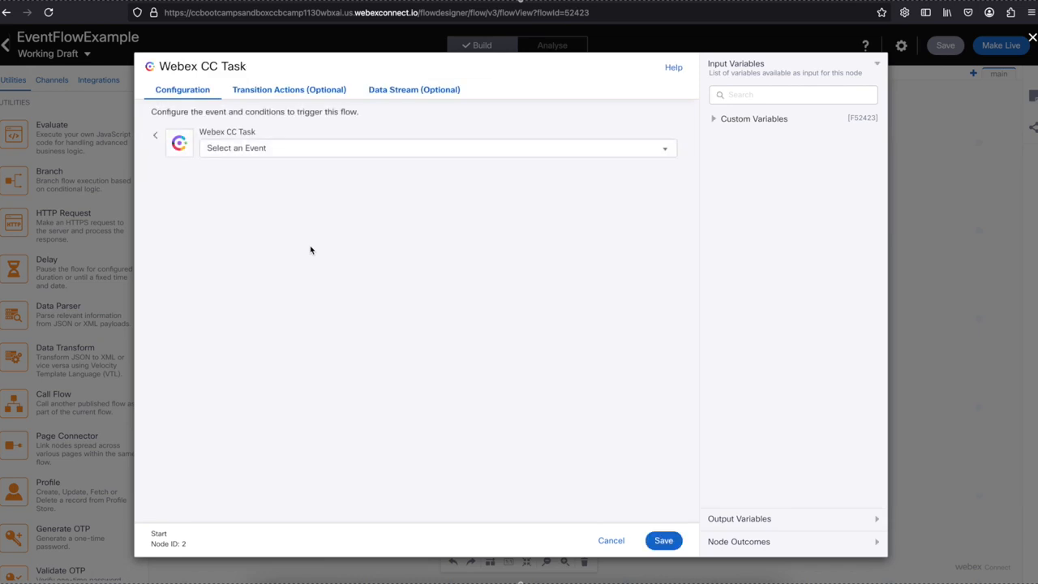
left_click(377, 153)
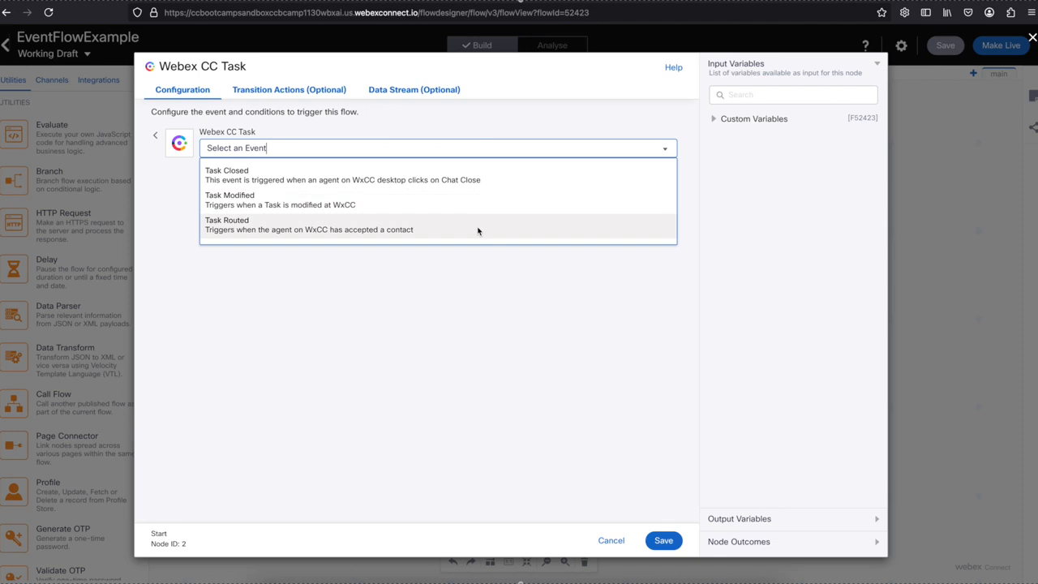
left_click(418, 231)
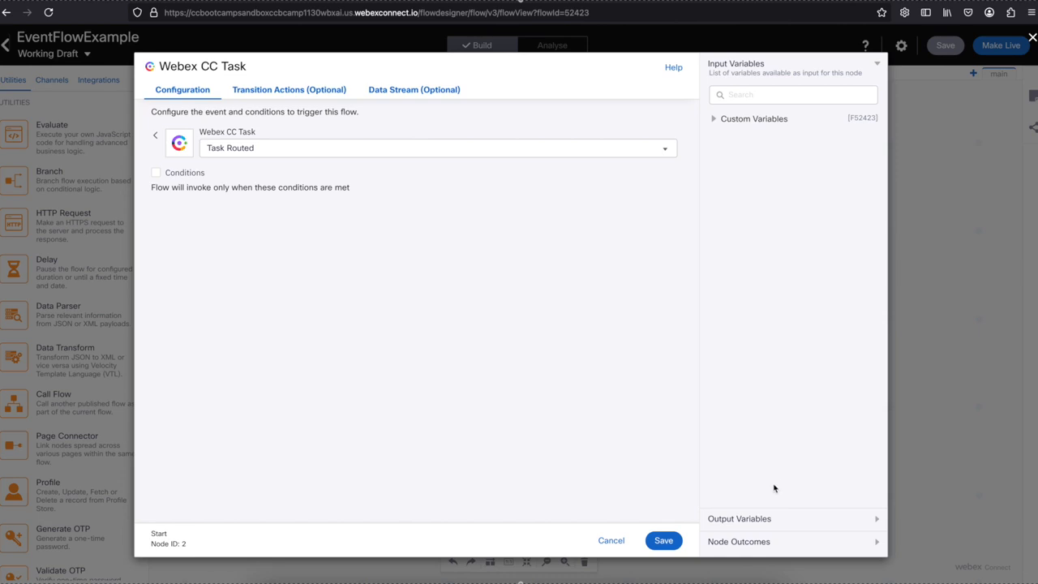
left_click(768, 516)
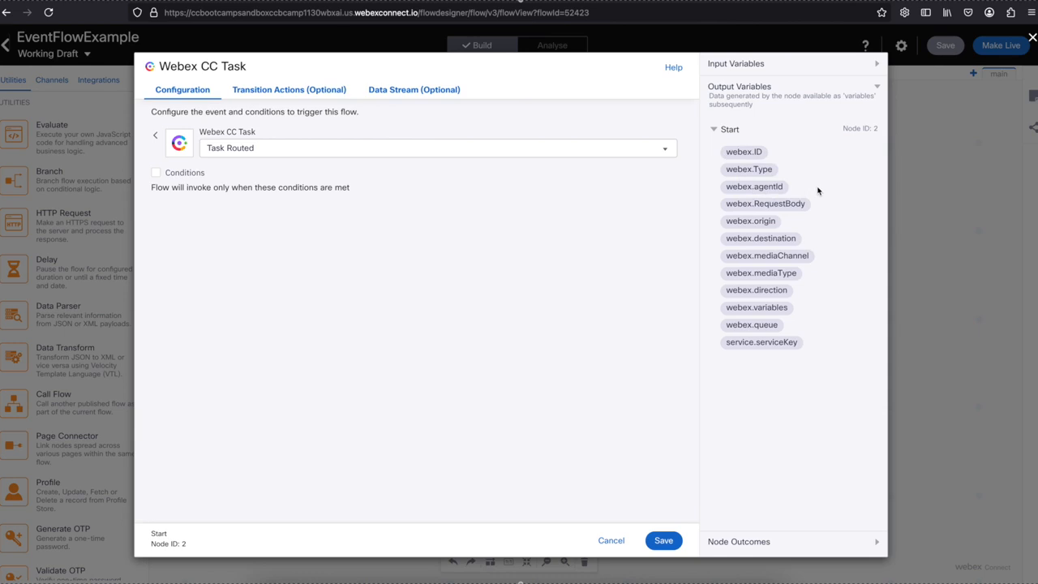
left_click(664, 542)
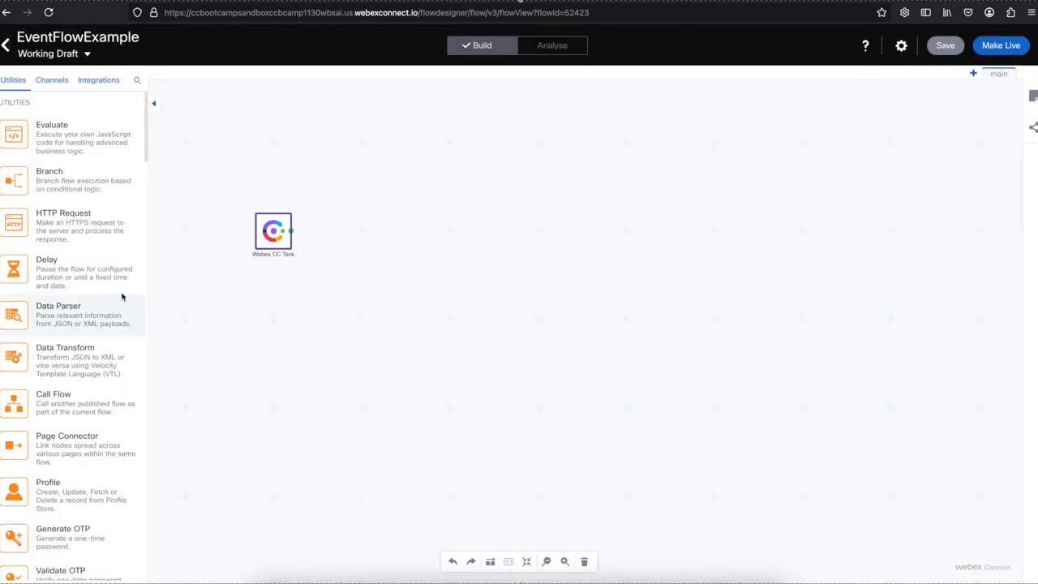
- Search the node library for "pop" and place a Screen Pop node beside the Webex CC Task node
left_click(137, 80)
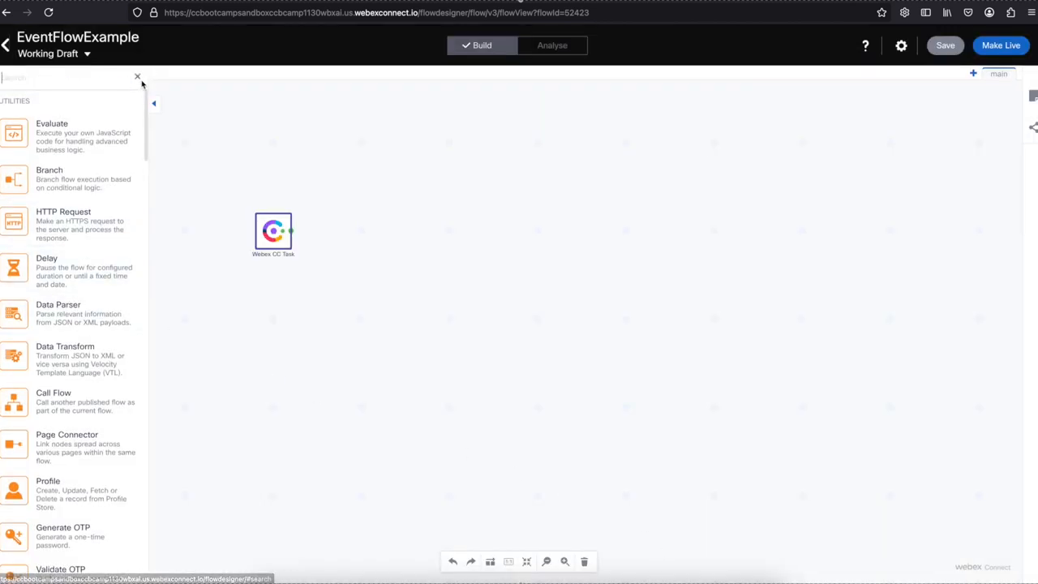
type("pop")
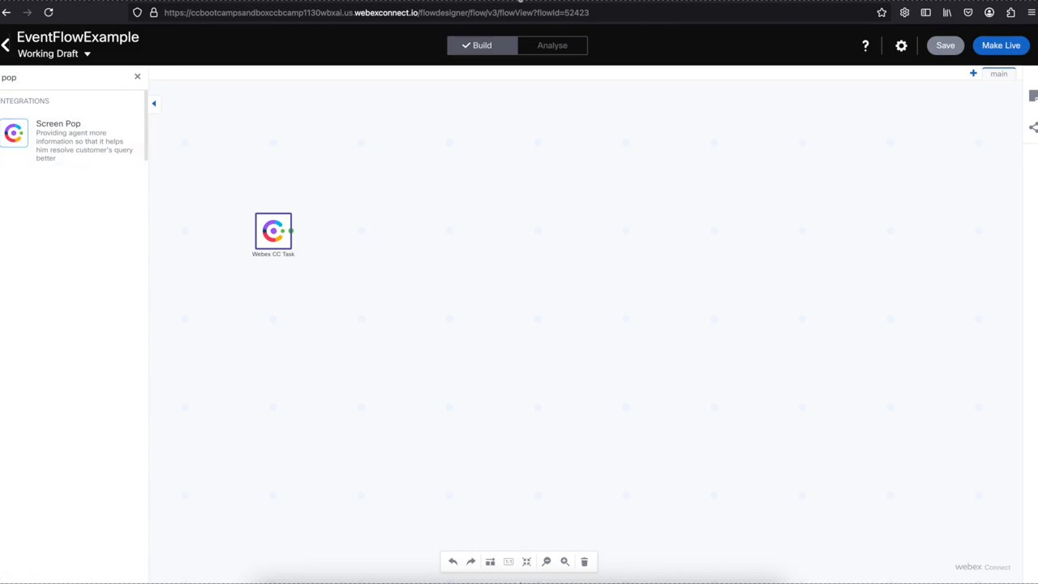
left_click_drag(57, 136, 332, 220)
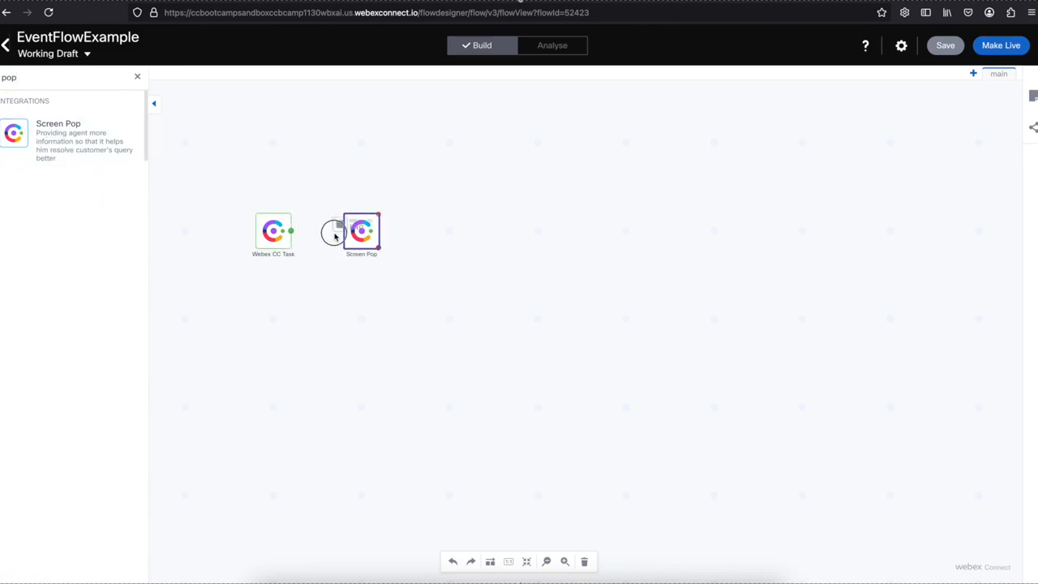
- Configure the new Screen Pop node with the method Screen Pop and the WxCCTaskAuth node authentication
double_click(362, 233)
left_click(324, 138)
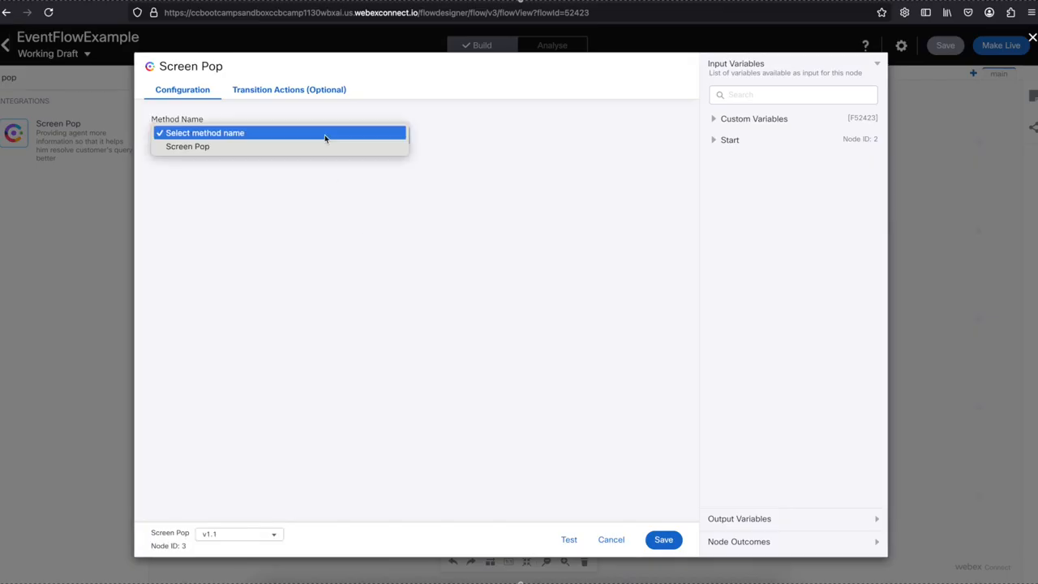
left_click(322, 146)
left_click(301, 178)
- Fill the Task ID with the Start node's webex.ID variable and the Agent ID with webex.agentId
left_click(287, 219)
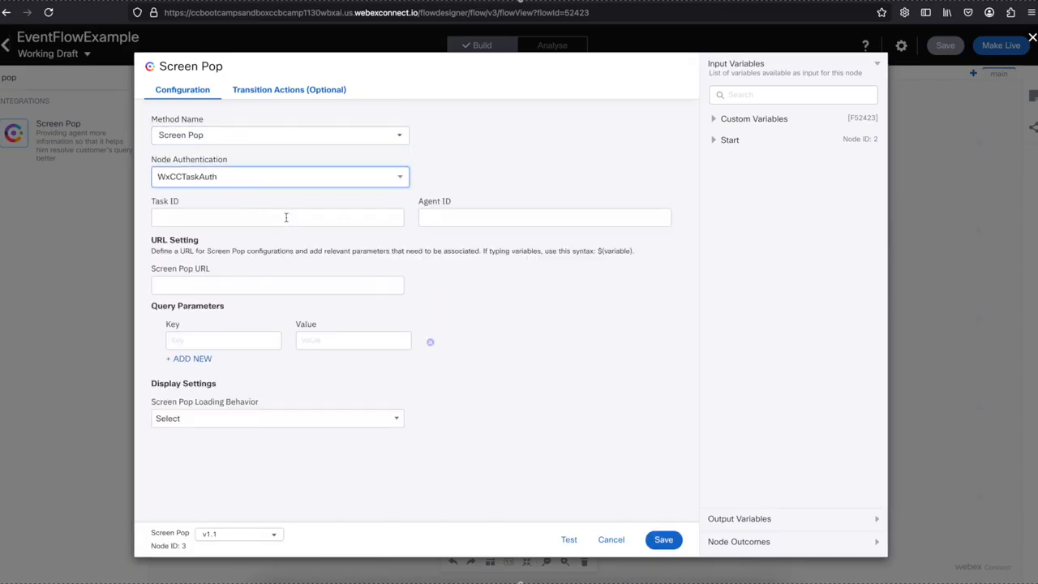
left_click(286, 218)
left_click(720, 141)
left_click(737, 165)
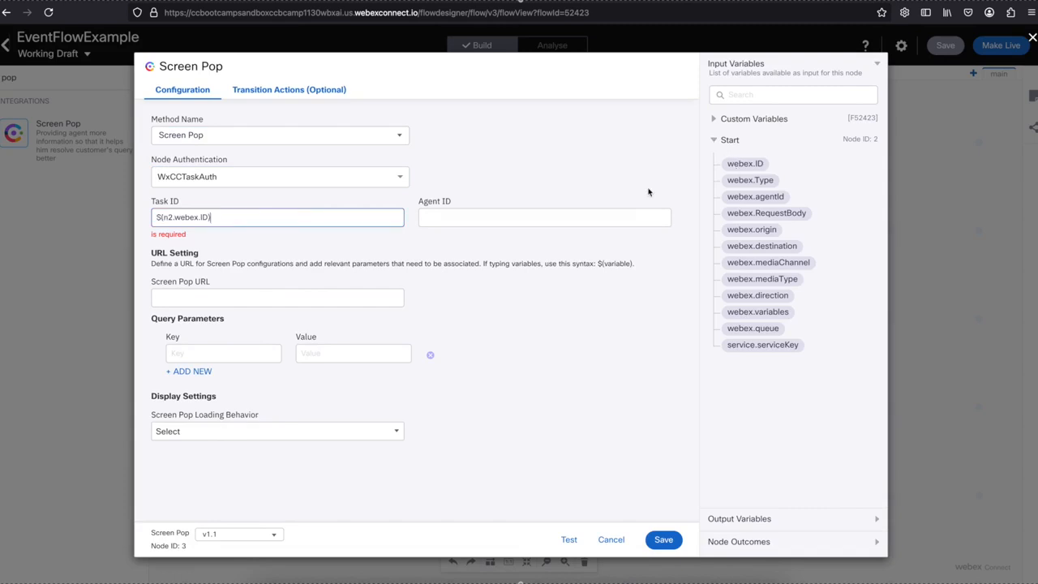
left_click(446, 220)
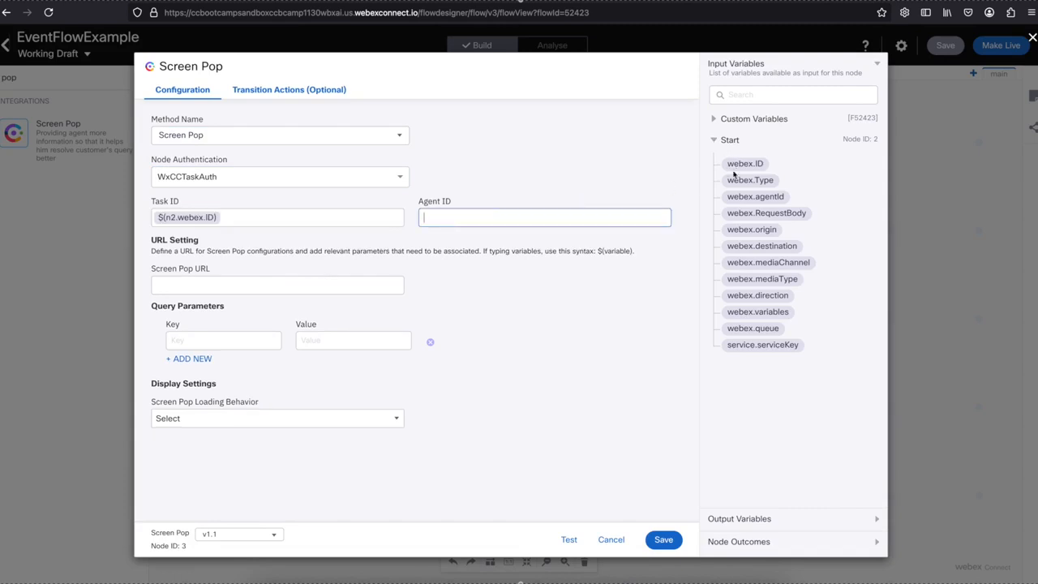
left_click(755, 196)
left_click(373, 286)
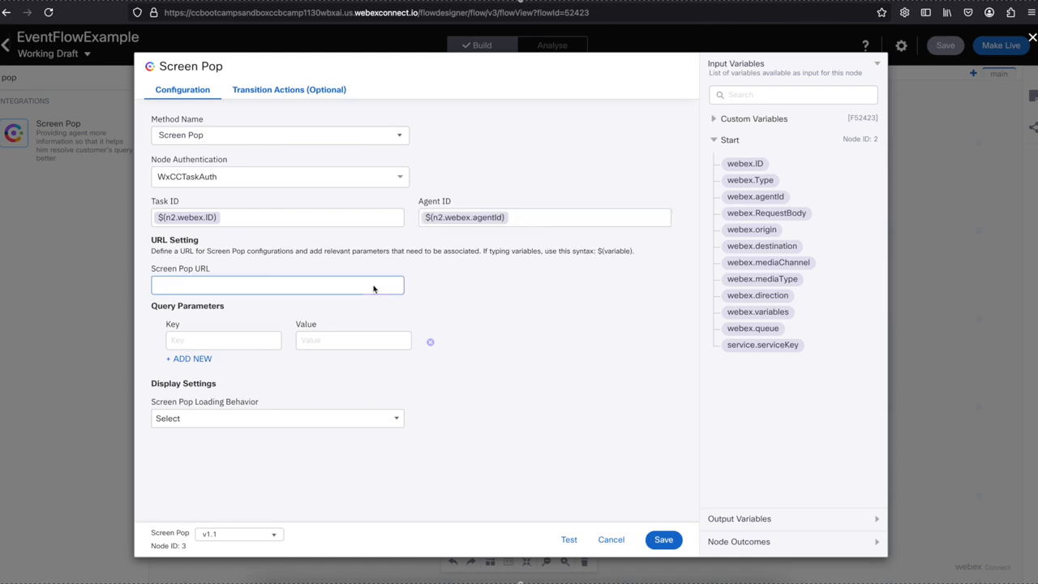
type("www.cisco.com")
left_click(348, 419)
left_click(289, 399)
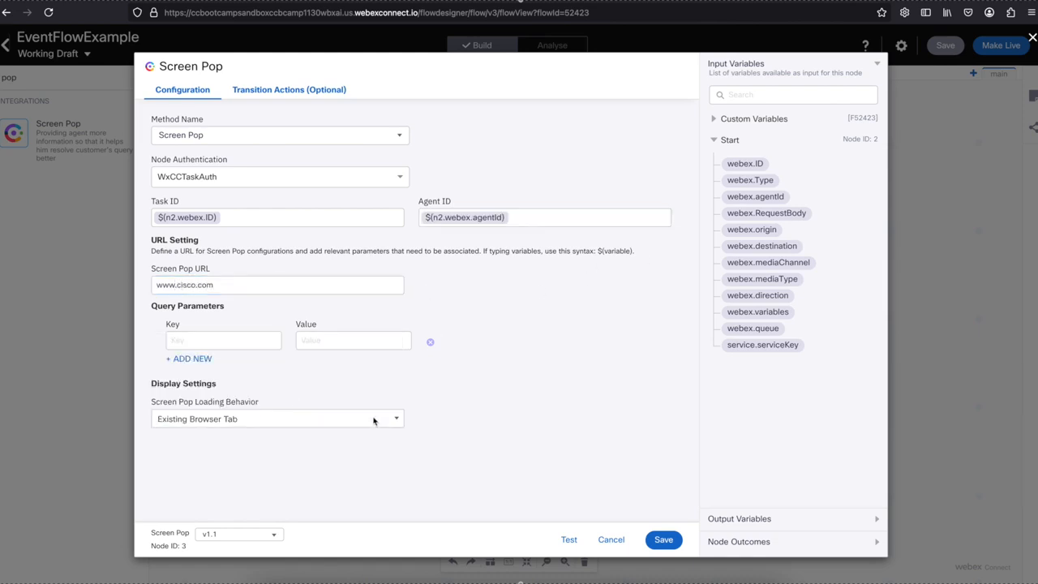
left_click(663, 540)
- End the flow on the Screen Pop node's onTimeout event with result 102 - Flow completed with an error
left_click(378, 217)
left_click(239, 148)
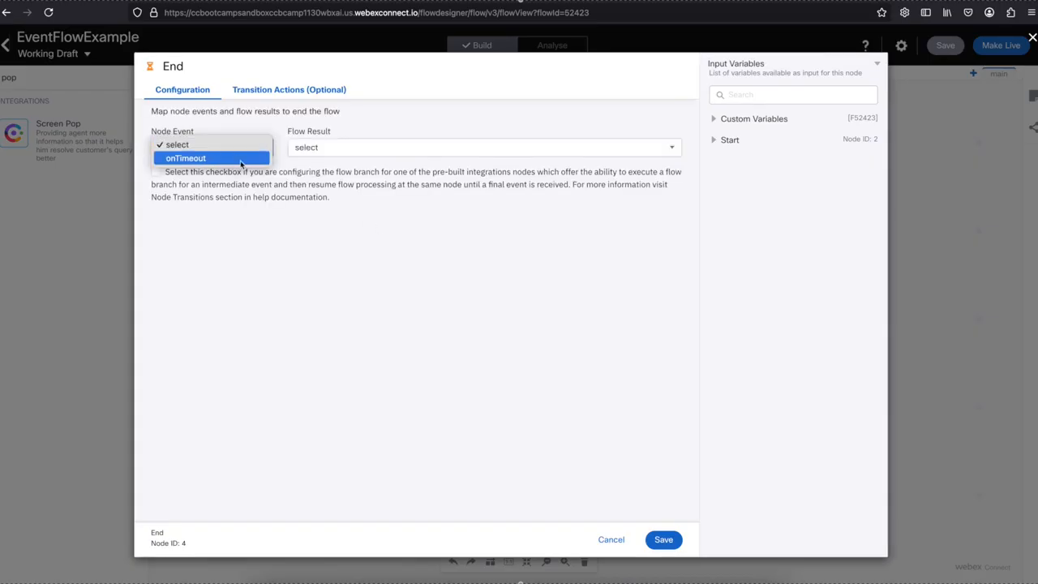
left_click(241, 160)
left_click(341, 147)
left_click(340, 171)
left_click(656, 539)
- End the flow on the Screen Pop node's success event with a flow result
left_click(379, 231)
left_click(240, 147)
left_click(231, 159)
left_click(325, 148)
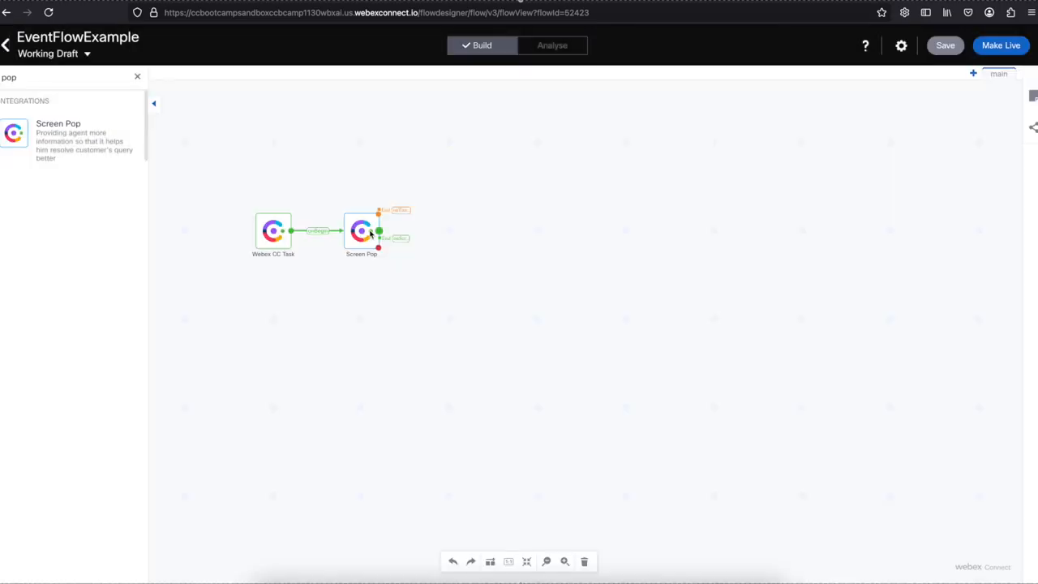
- End the flow on the Screen Pop node's onInvalidData event with result 102 - Flow completed with an error
left_click(378, 248)
left_click(239, 147)
left_click(191, 159)
left_click(341, 147)
left_click(341, 171)
left_click(663, 540)
- End the flow on the Screen Pop node's onInvalidChoice event with result 102 - Flow completed with an error
left_click(377, 247)
left_click(239, 148)
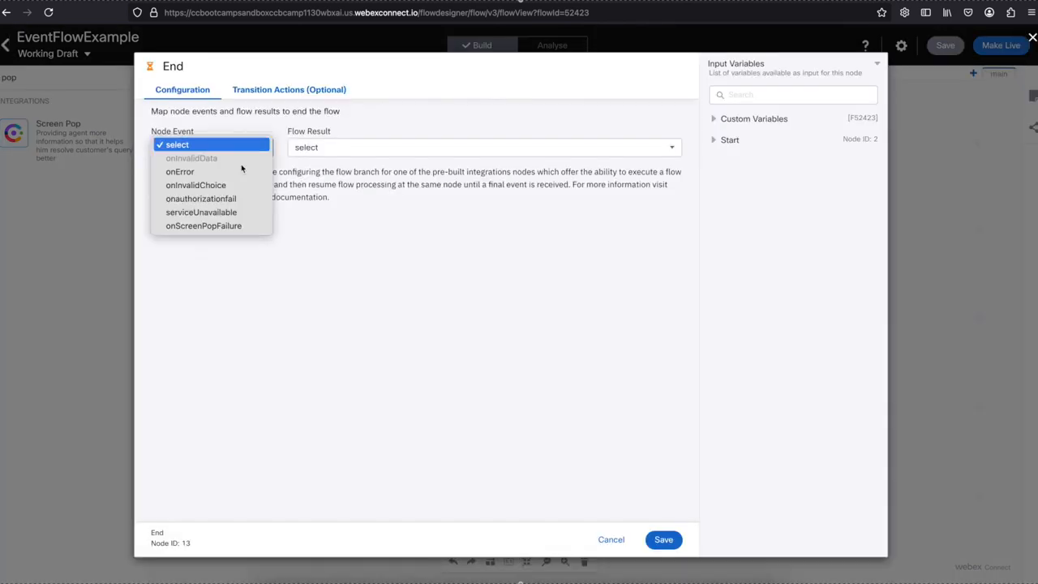
left_click(195, 184)
left_click(341, 147)
left_click(340, 172)
left_click(664, 539)
- End the flow on the Screen Pop node's onError event with result 102 - Flow completed with an error
left_click(239, 148)
left_click(180, 171)
left_click(340, 148)
left_click(341, 171)
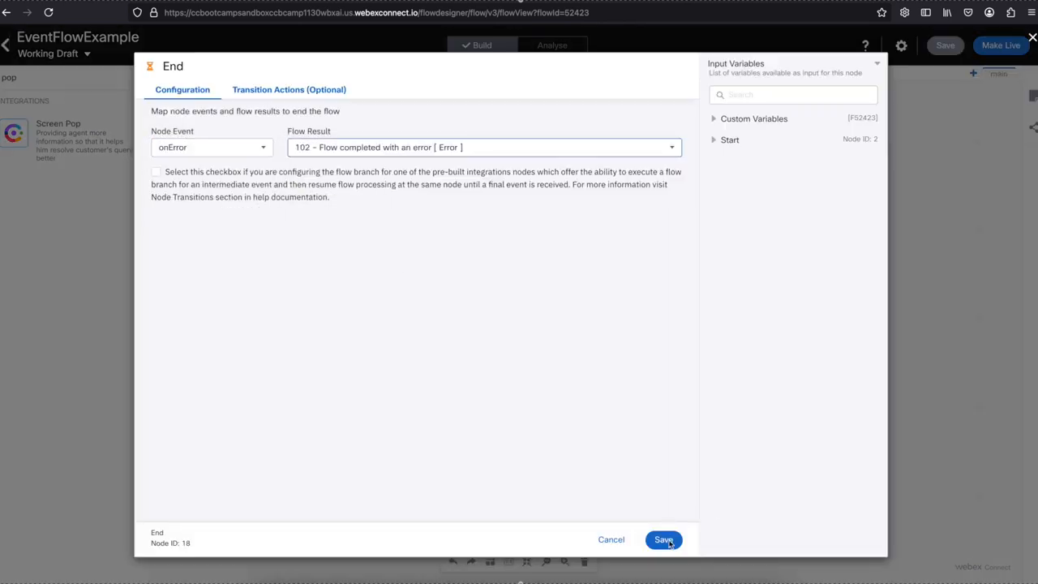
left_click(670, 541)
- End the flow on the Screen Pop node's onauthorizationfail event with result 102 - Flow completed with an error
left_click_drag(377, 247, 425, 294)
left_click(240, 147)
left_click(194, 198)
left_click(349, 148)
left_click(350, 171)
left_click(672, 537)
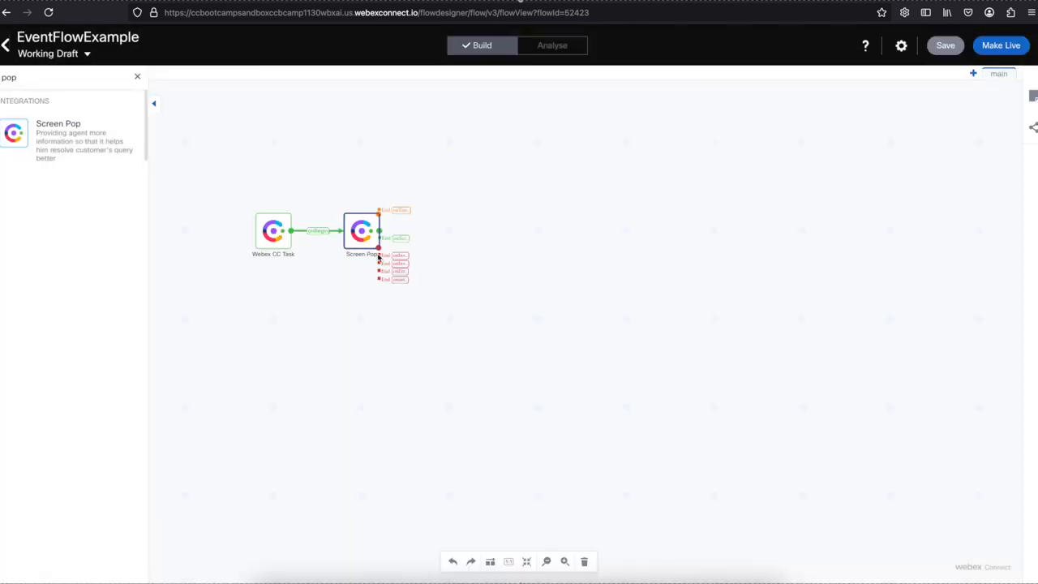
- End the flow on the Screen Pop node's serviceUnavailable event with result 102 - Flow completed with an error
left_click(378, 255)
left_click(239, 147)
left_click(201, 211)
left_click(340, 147)
left_click(341, 171)
left_click(664, 539)
- End the flow on the Screen Pop node's onScreenPopFailure event with result 102 - Flow completed with an error
left_click(377, 255)
left_click(239, 147)
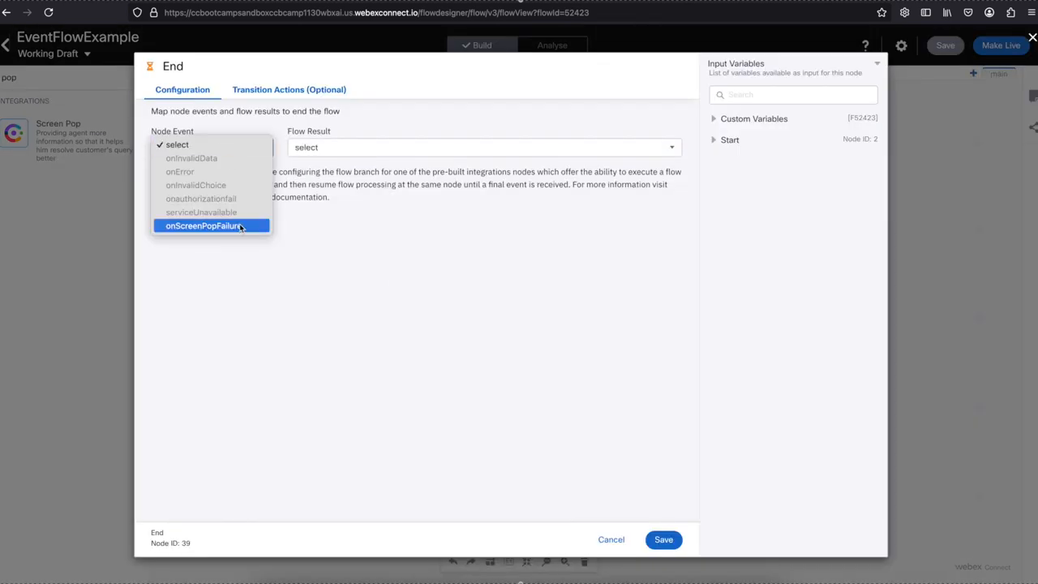
left_click(239, 226)
left_click(341, 148)
left_click(340, 171)
left_click(670, 538)
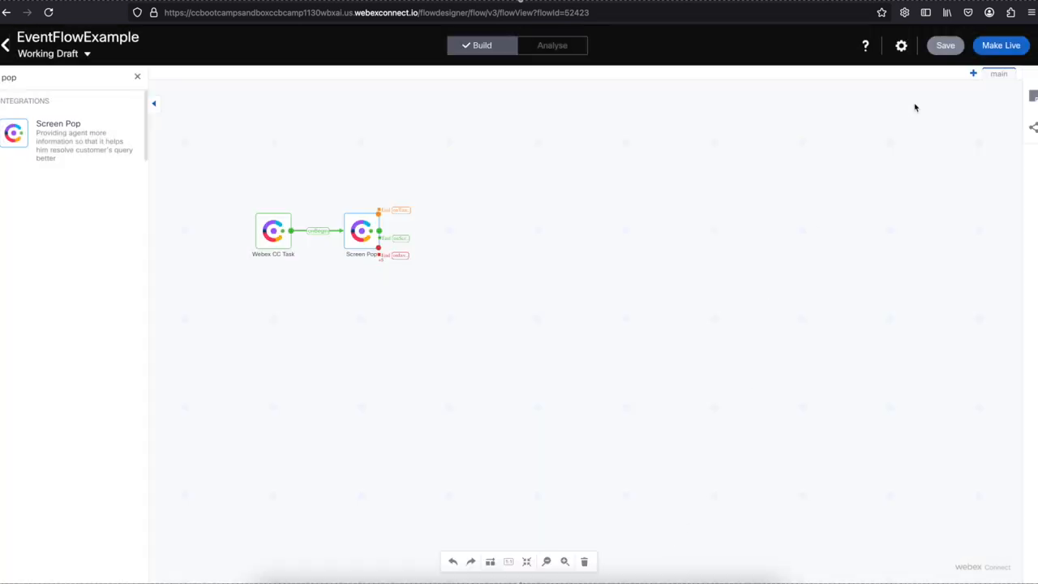
- Save EventFlowExample and make version 1 live without a comment
left_click(941, 50)
left_click(1008, 47)
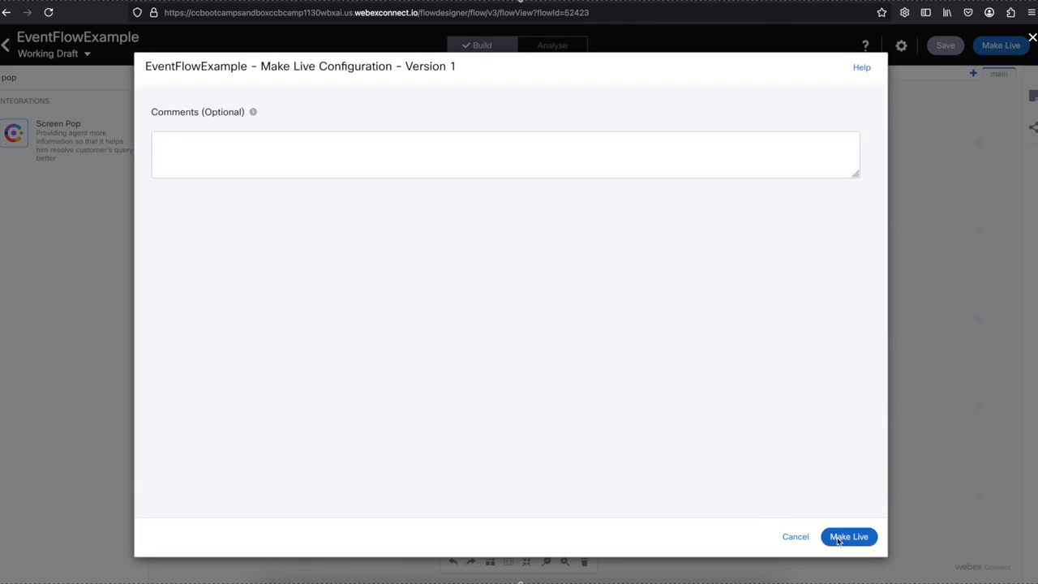
left_click(847, 536)
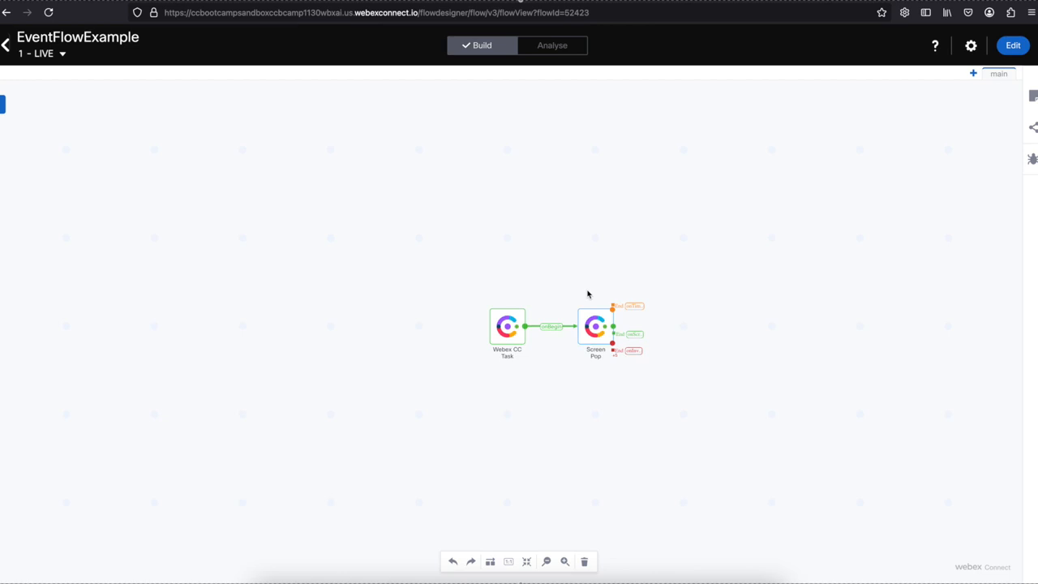
- Review the output variables of the live flow's Webex CC Task trigger node
double_click(509, 328)
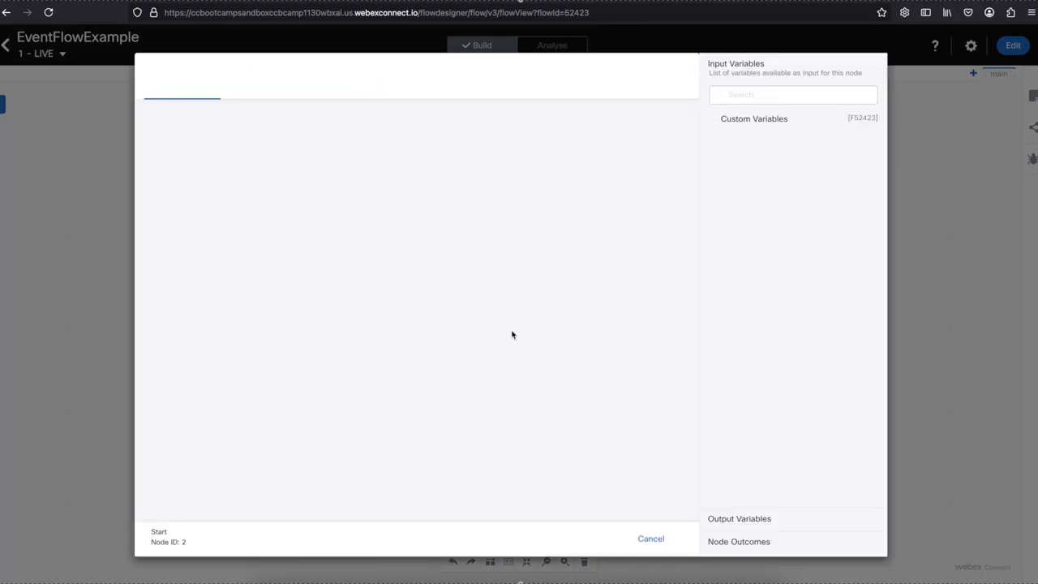
left_click(732, 518)
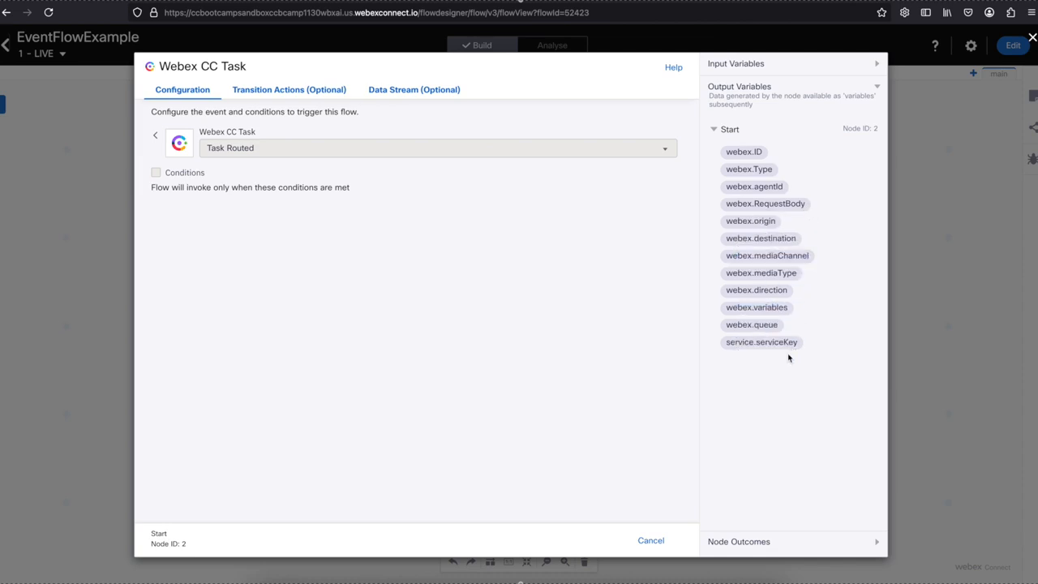
left_click(640, 543)
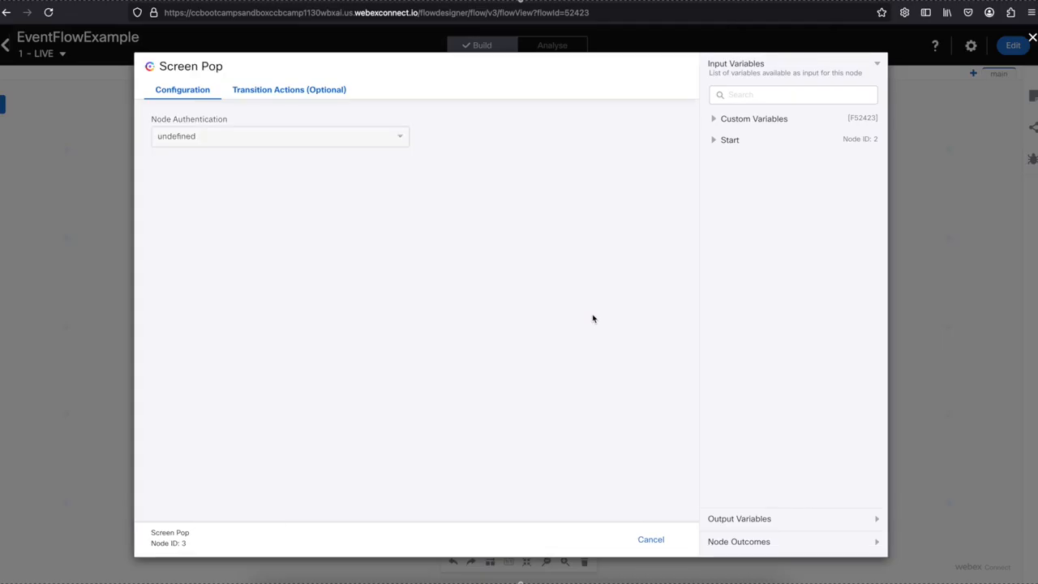
- Review the live Screen Pop node's configuration and go back to the Screen Pop service's list of flows
double_click(594, 325)
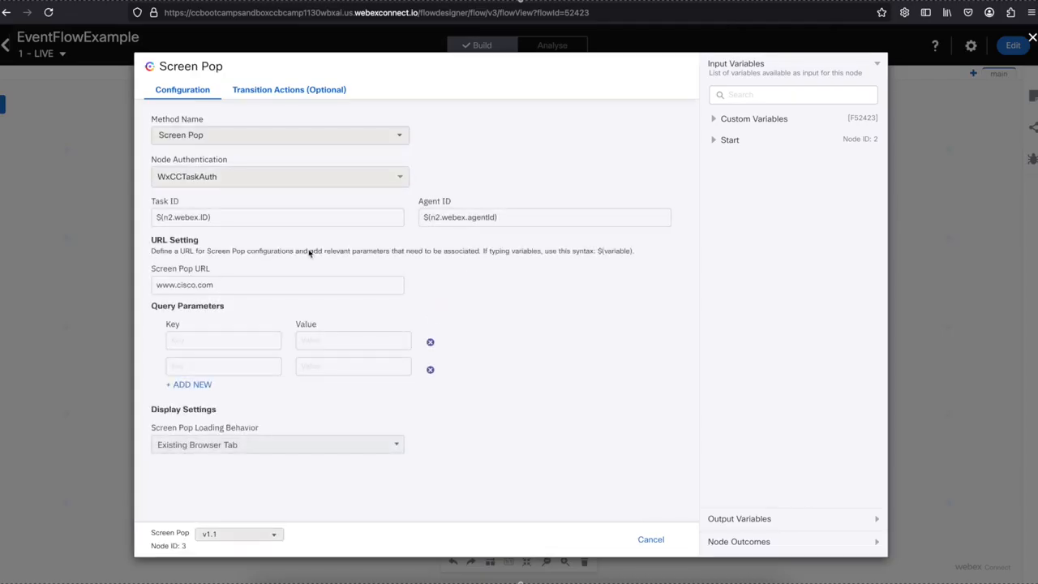
left_click(651, 540)
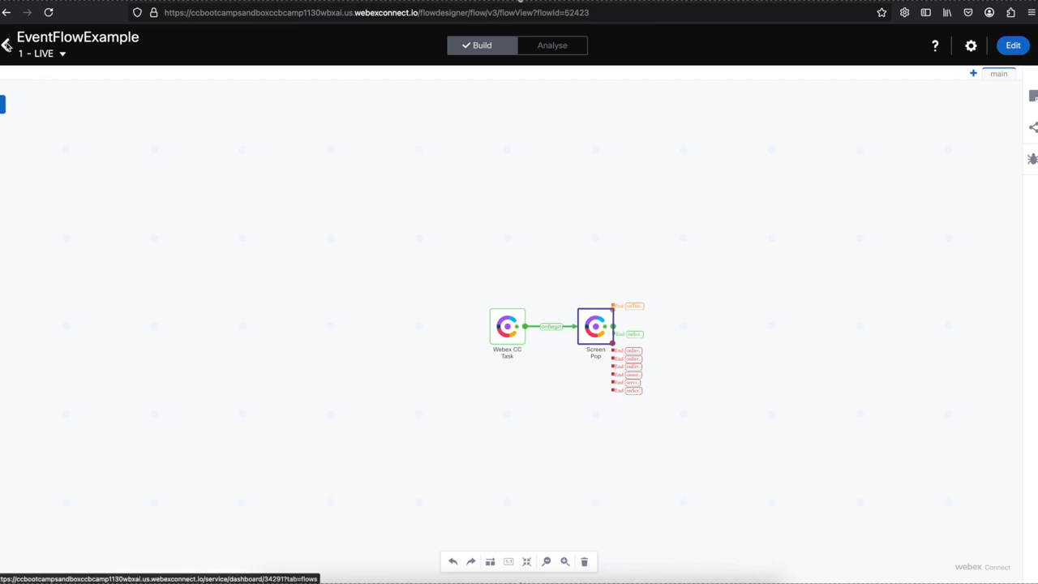
left_click(6, 45)
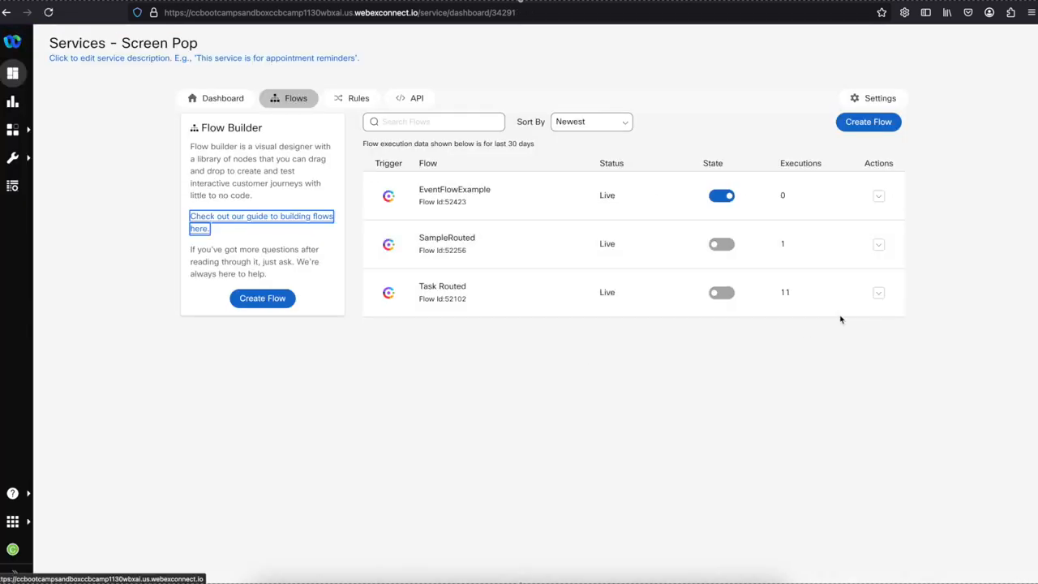
- Create a new flow named PopUpEvent from scratch and choose Webhook as its trigger category
left_click(862, 124)
left_click(362, 191)
type("PopUpEvent")
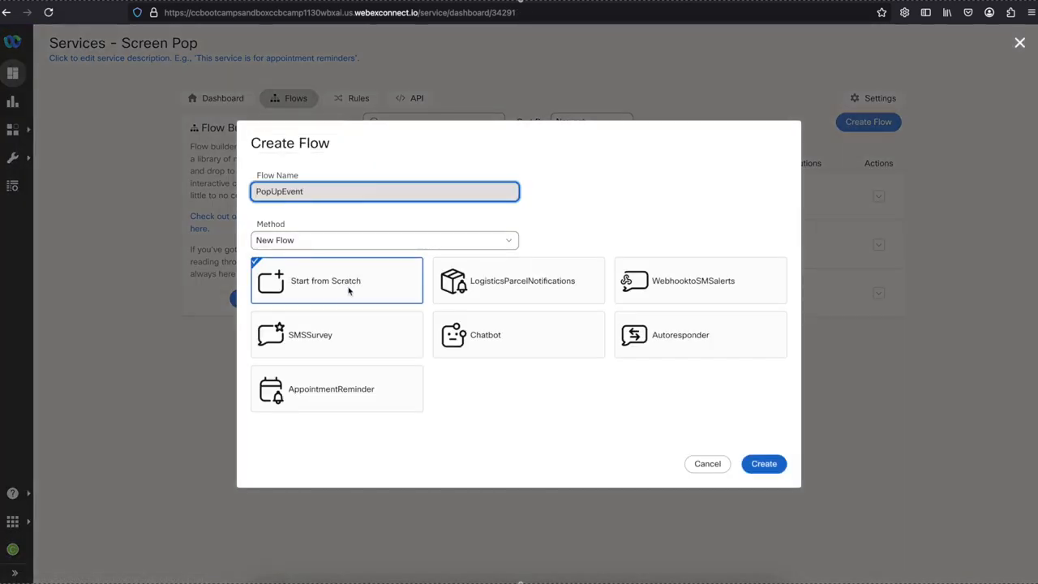
left_click(763, 463)
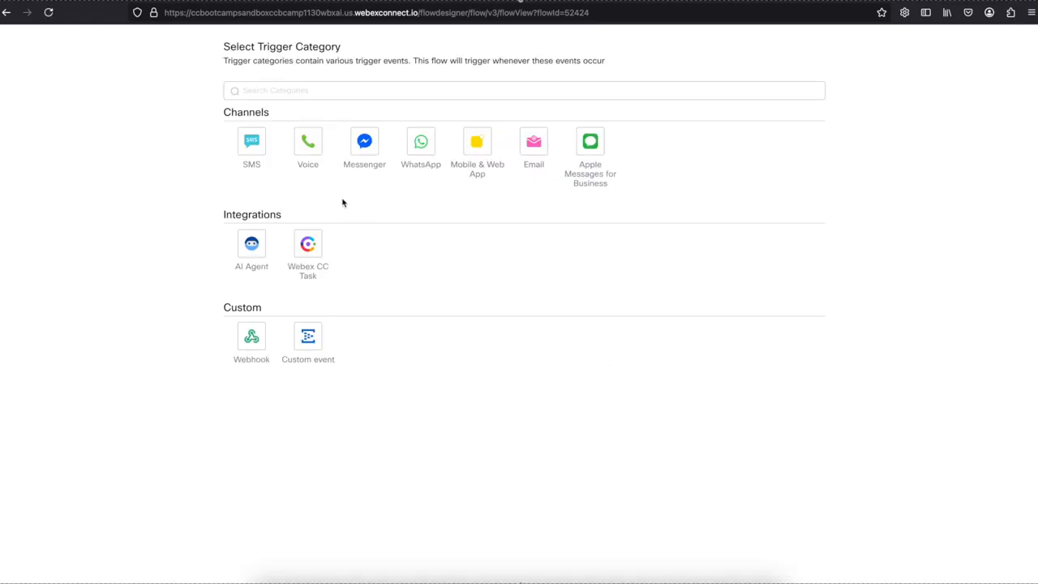
left_click(251, 338)
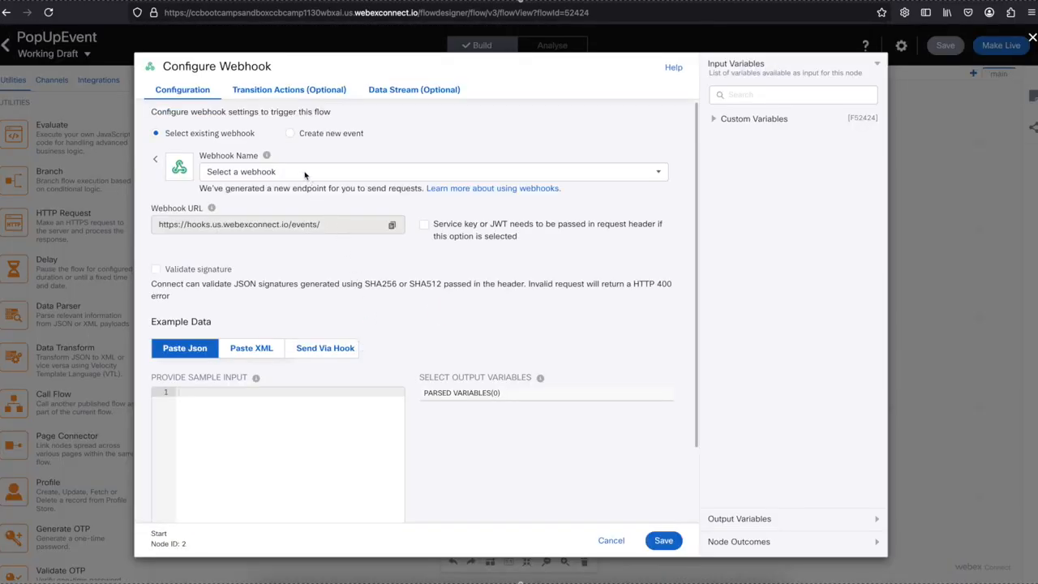
- Set the webhook trigger to create a new event and name it PopUp
left_click(291, 134)
left_click(274, 223)
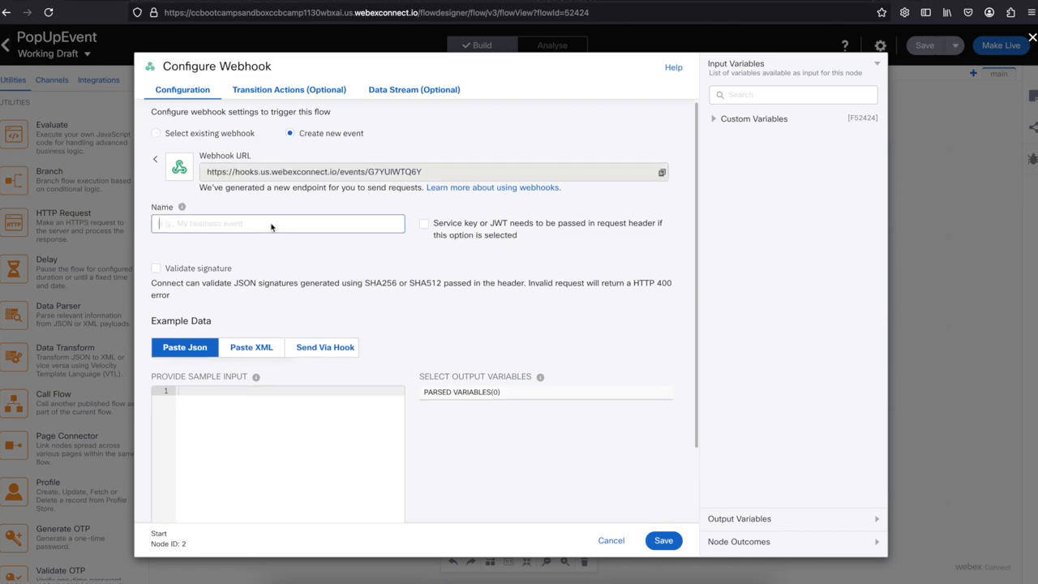
type("PopUp")
- Start the webhook's sample JSON input with a TicketID key that has an empty string value
left_click(278, 406)
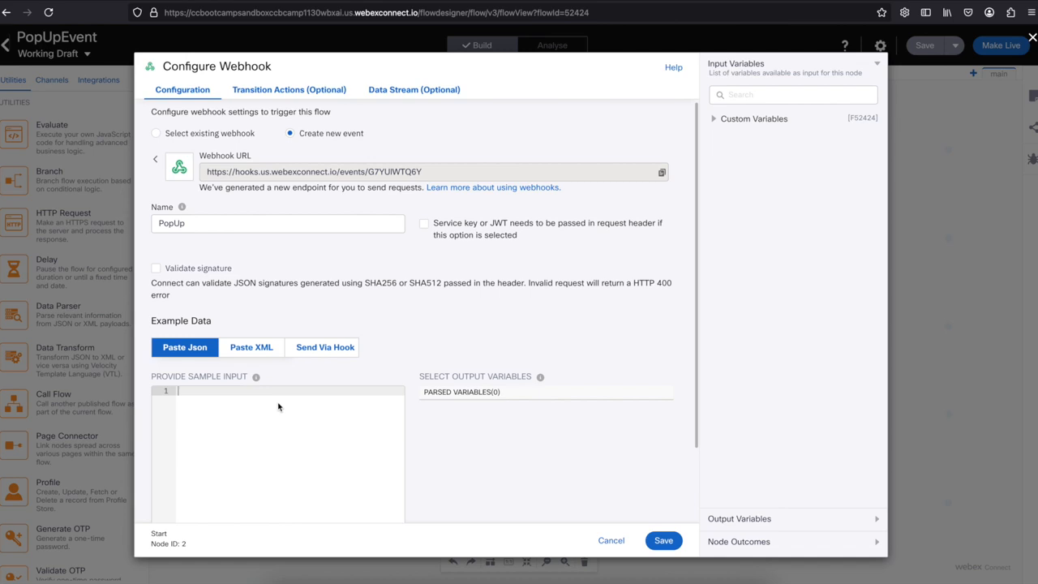
type("{}")
key("Left")
key("Return")
type("\"")
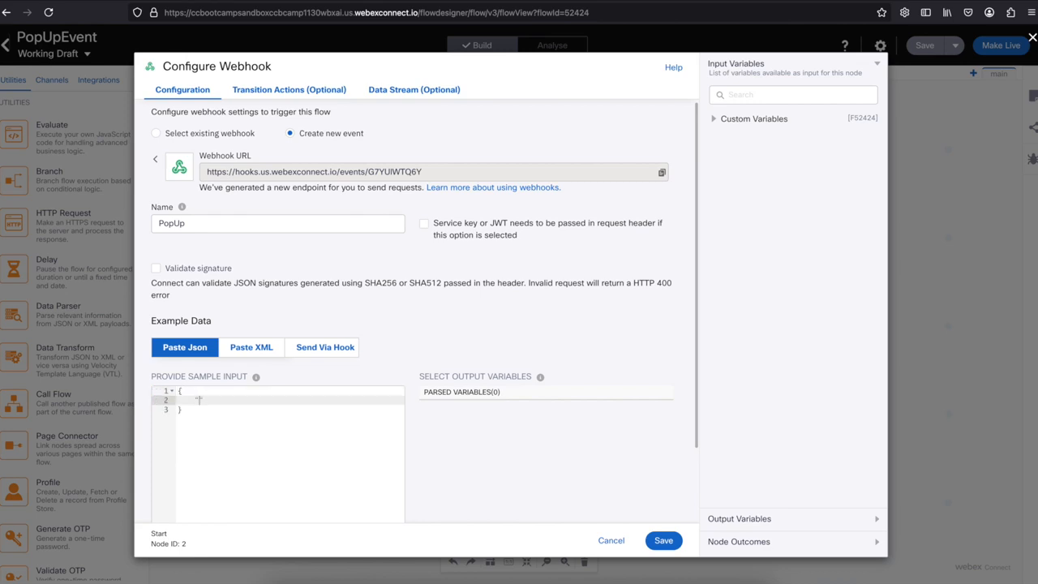
type("TicketID\":\"")
key("Return")
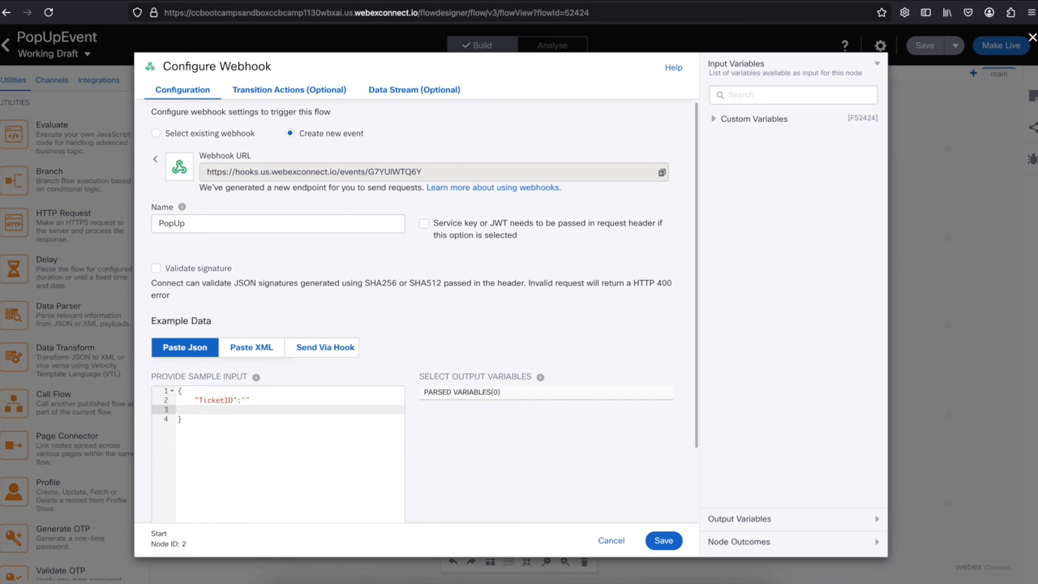
- Add TaskID and AgentID keys with empty string values to the sample JSON, separating the entries with commas
type("\"TaskID\":\"\"")
key("Up")
type(",")
key("Down")
type(",")
key("Return")
type("\"A")
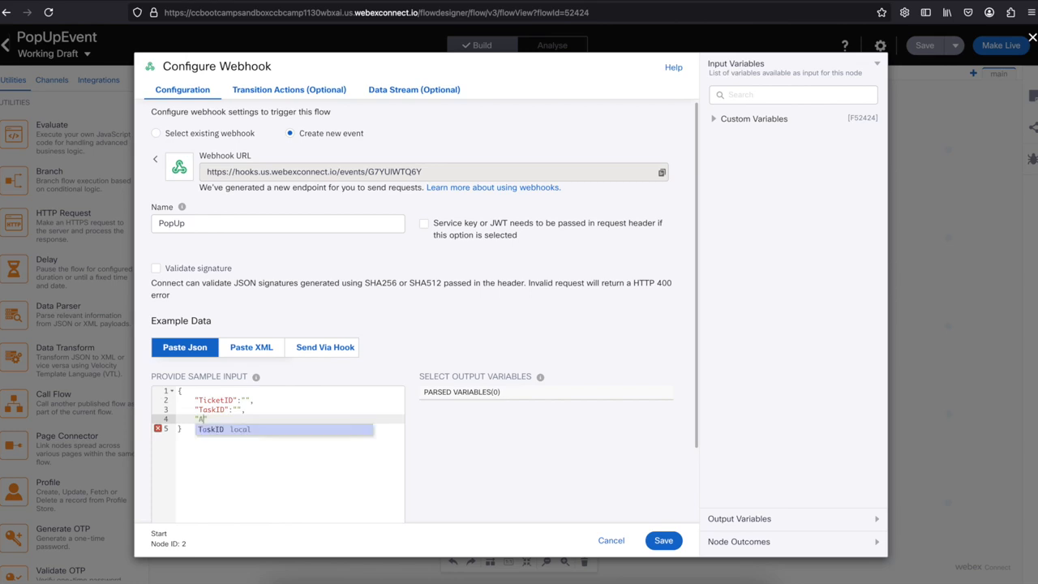
type("gentID\":\"\"")
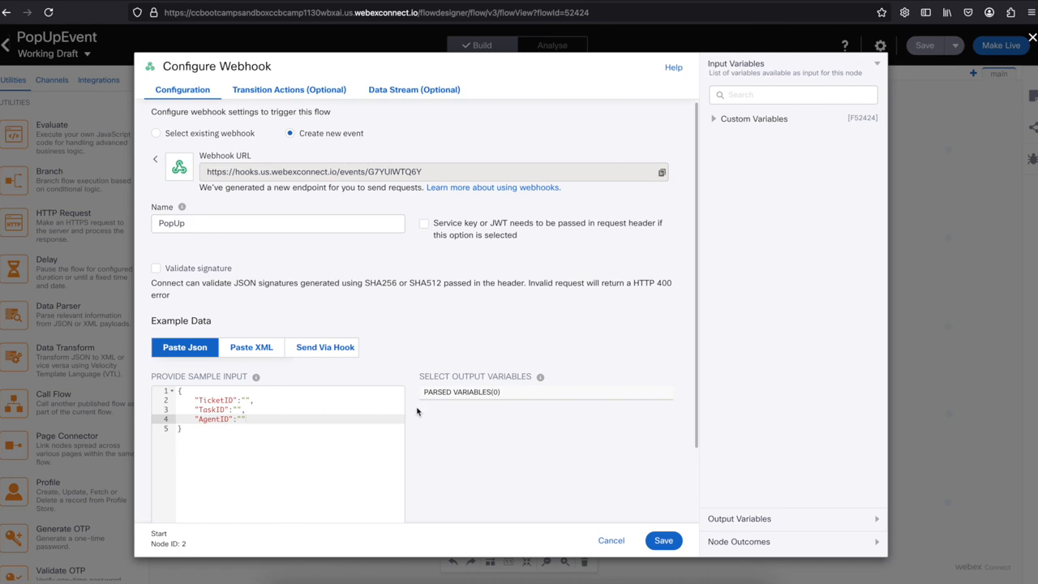
- Parse the sample JSON into output variables and save the webhook trigger configuration
scroll(416, 412, "down", 1)
scroll(416, 412, "down", 1)
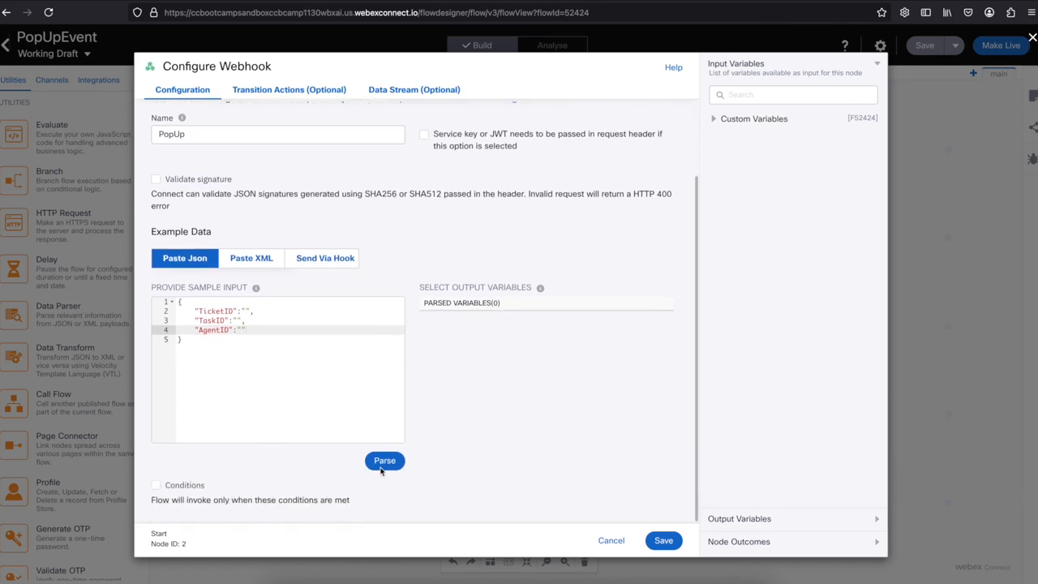
left_click(381, 462)
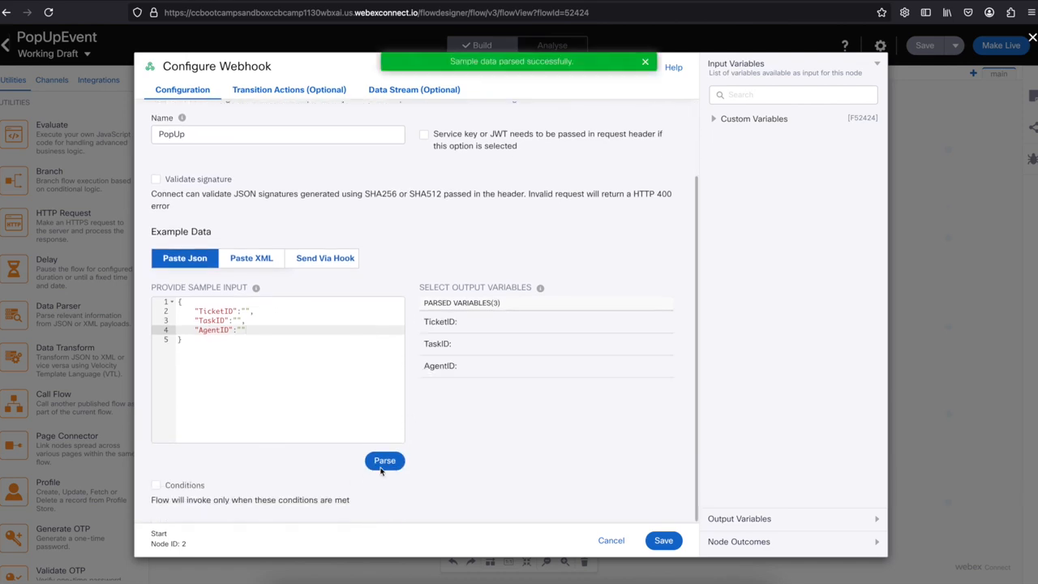
left_click(662, 541)
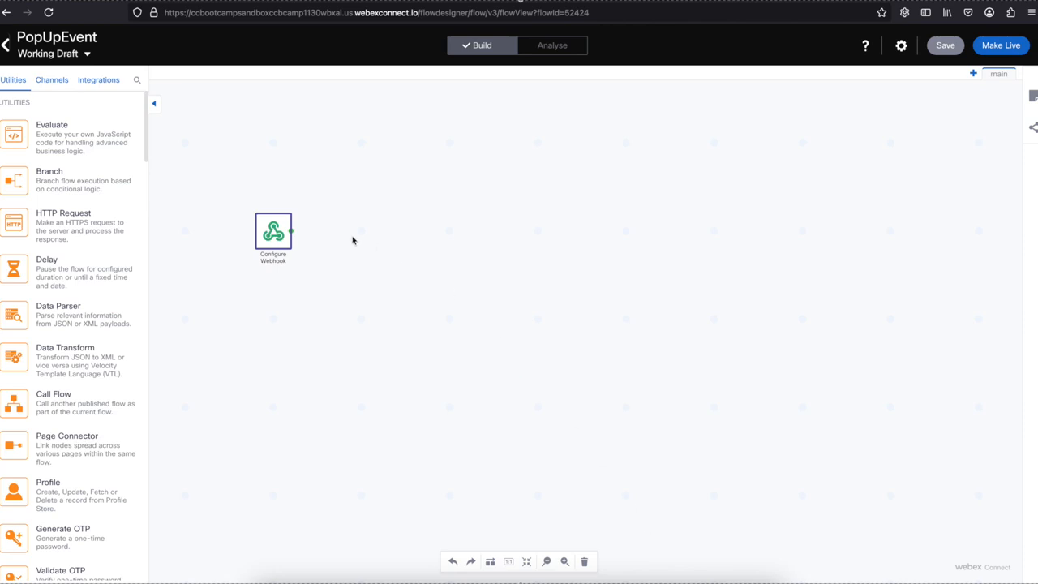
- Add a Screen Pop node right after the Configure Webhook node and open its configuration
left_click(97, 84)
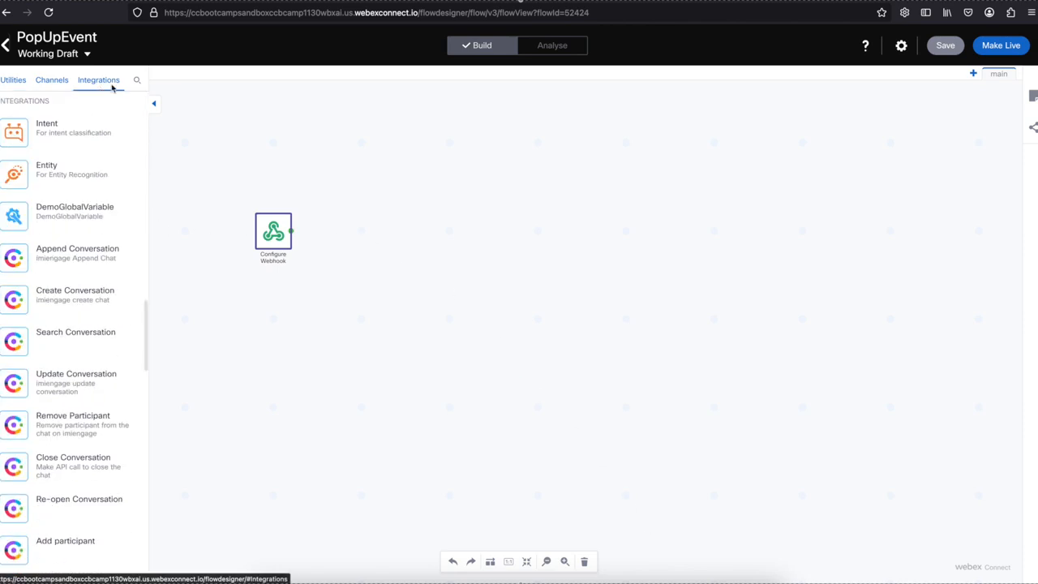
scroll(76, 413, "down", 5)
left_click_drag(62, 505, 362, 232)
double_click(362, 232)
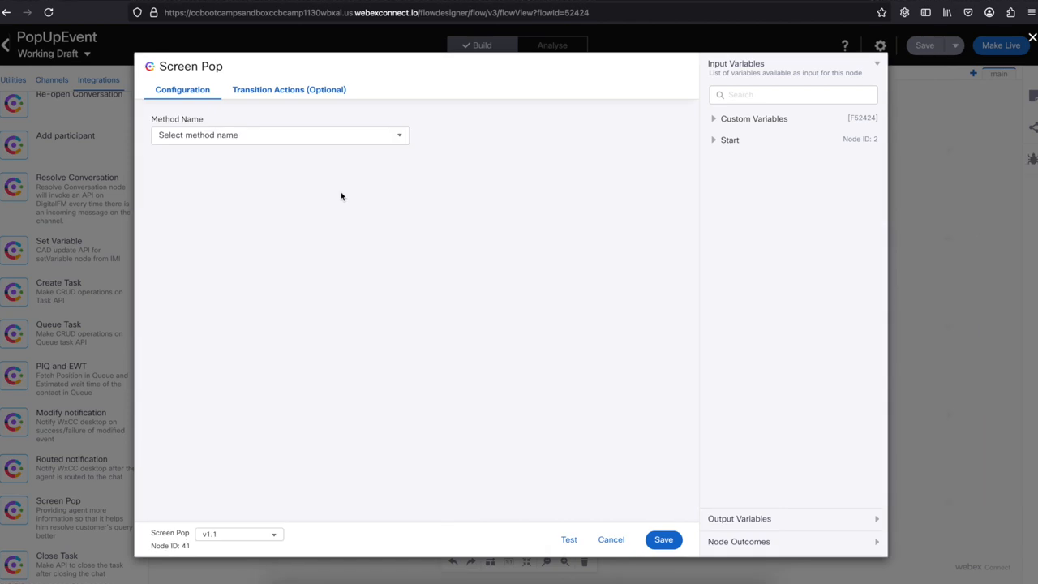
- Set the node's method to Screen Pop with WxCCTaskAuth as the node authentication
left_click(347, 141)
left_click(344, 151)
left_click(299, 219)
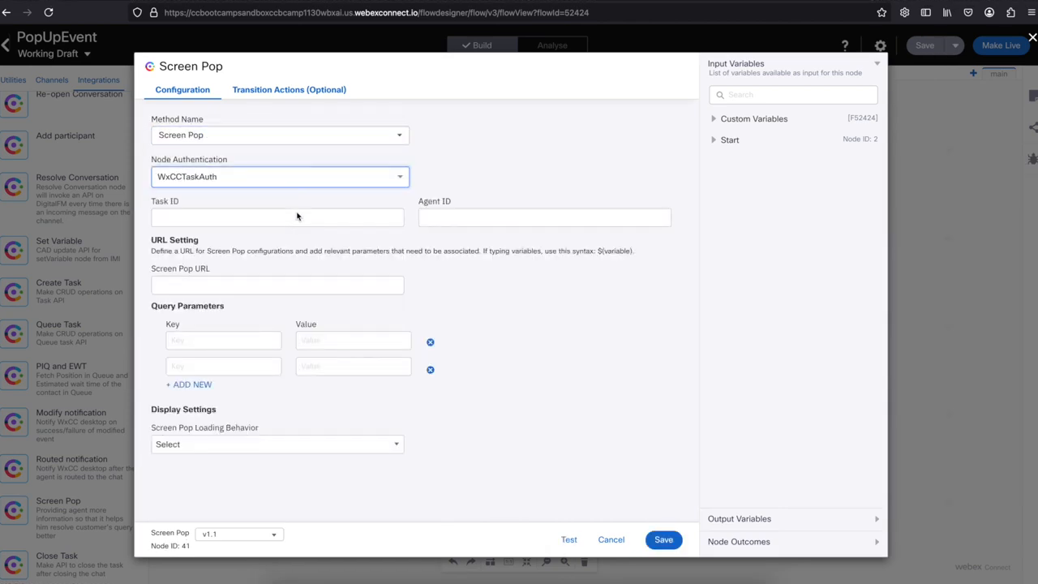
- Fill Task ID with the webhook's inboundWebhook.TaskID variable and Agent ID with inboundWebhook.AgentID
left_click(715, 140)
left_click(383, 219)
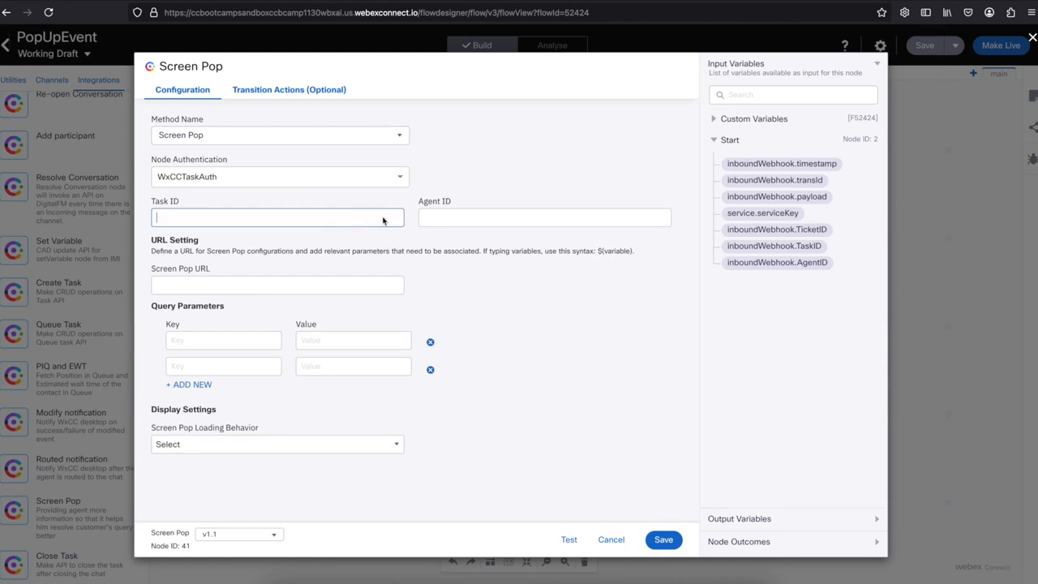
left_click(791, 246)
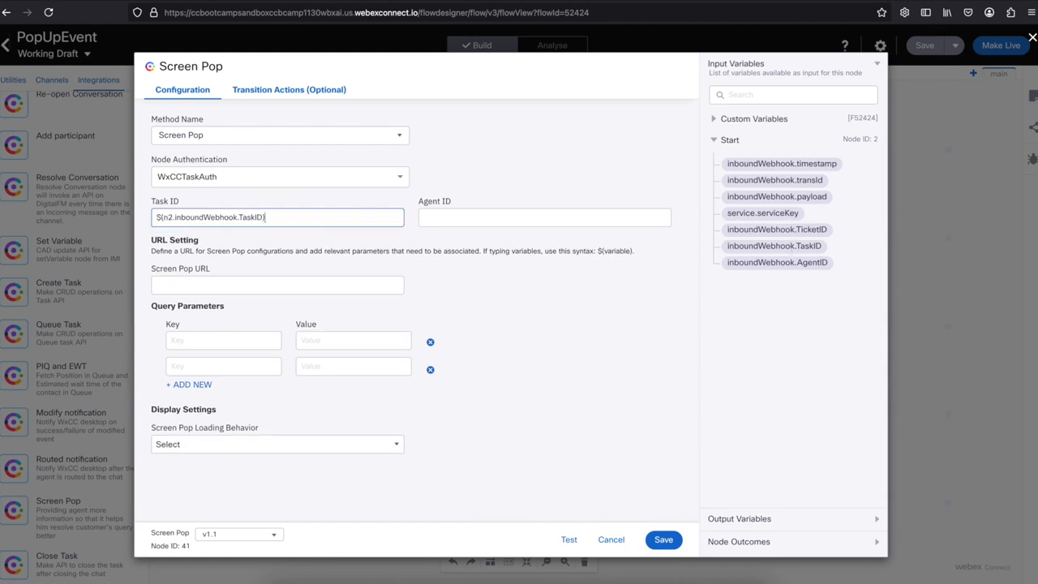
left_click(507, 218)
left_click(765, 262)
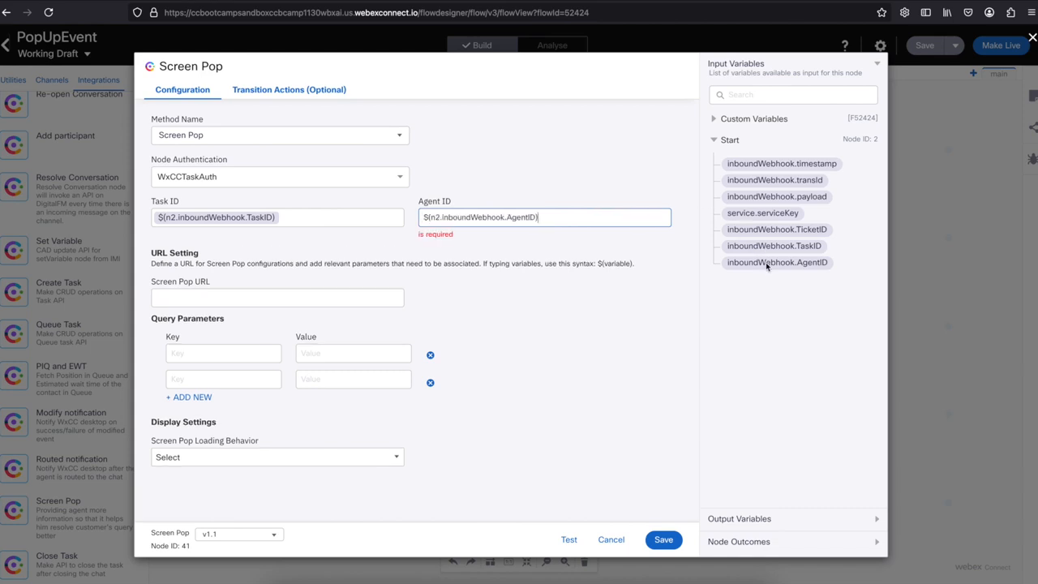
left_click(368, 286)
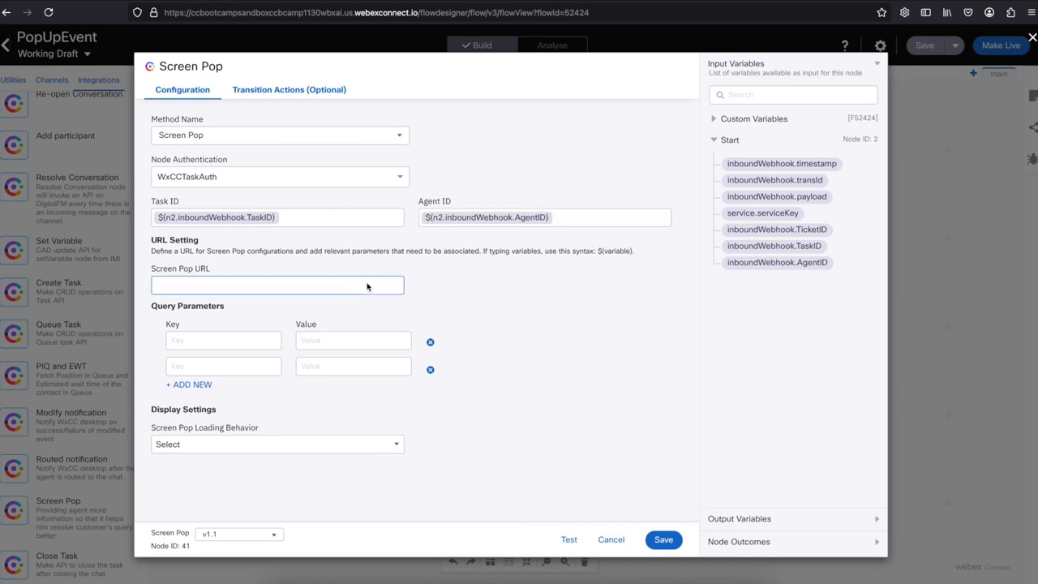
type("www.testtesttest.xx")
left_click(248, 344)
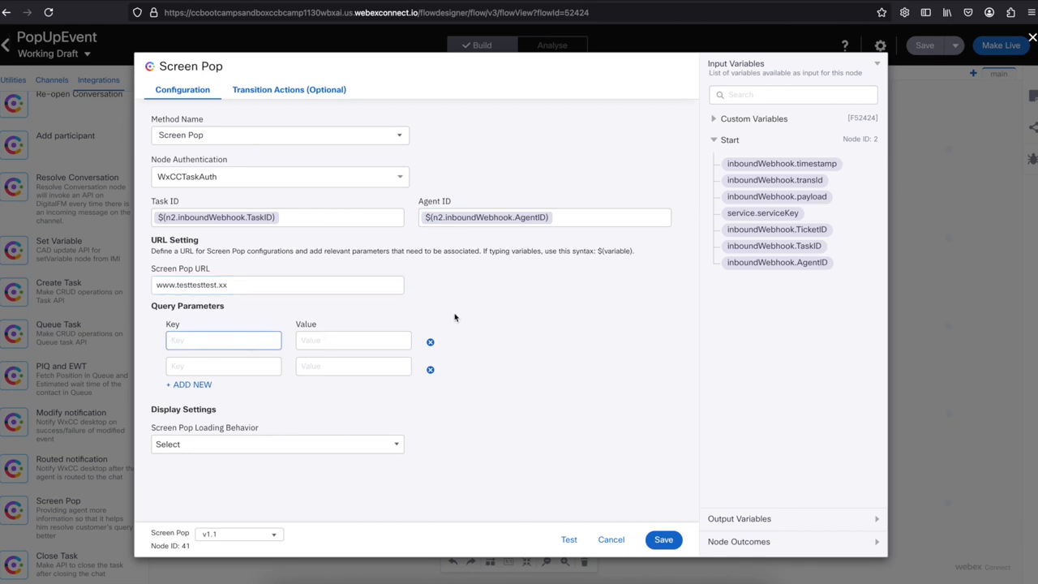
type("TKID")
left_click(386, 344)
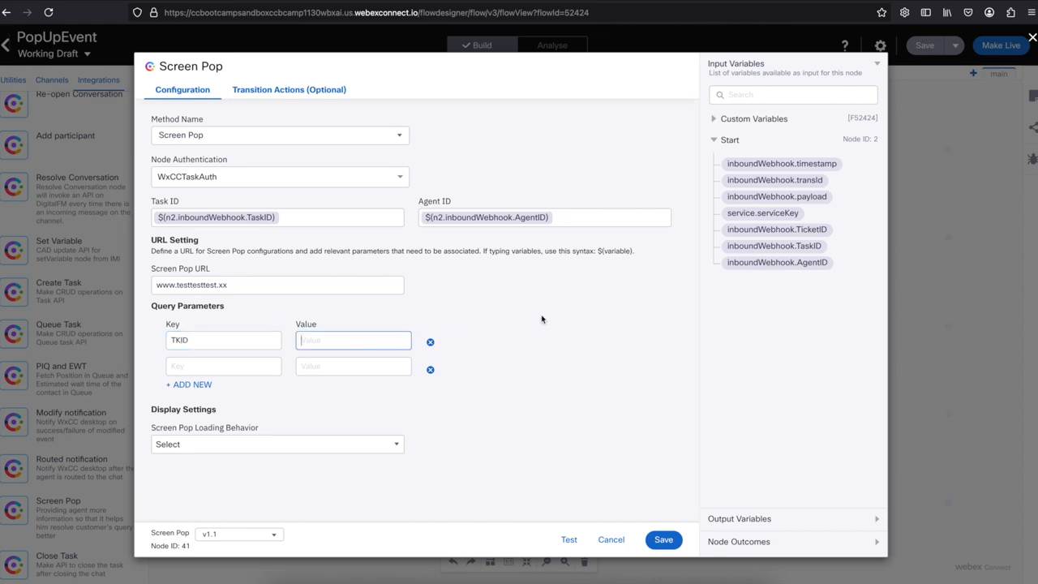
left_click(778, 231)
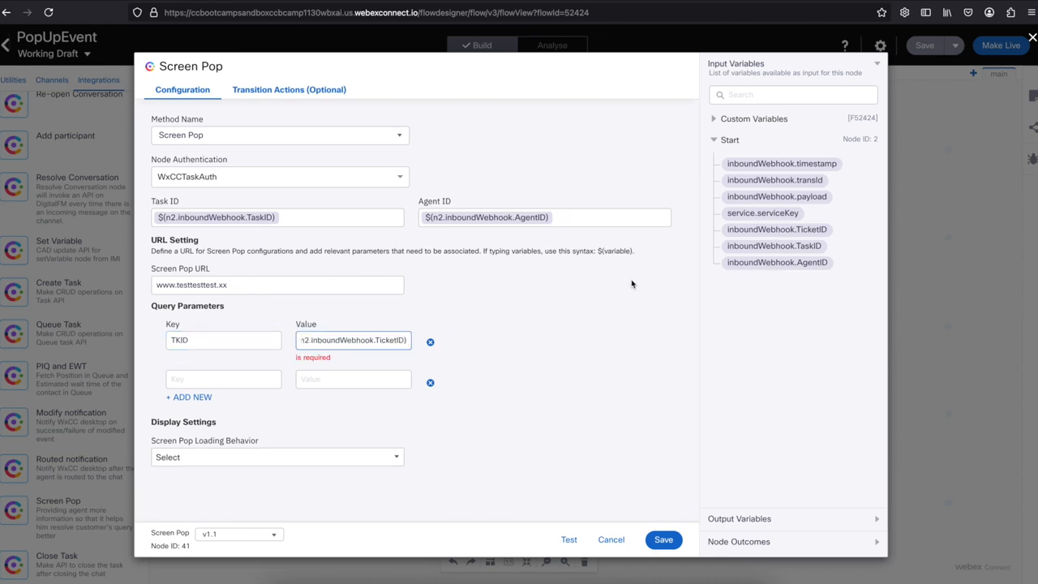
- Set the screen pop loading behavior to New Browser Tab and save the Screen Pop node
left_click(367, 449)
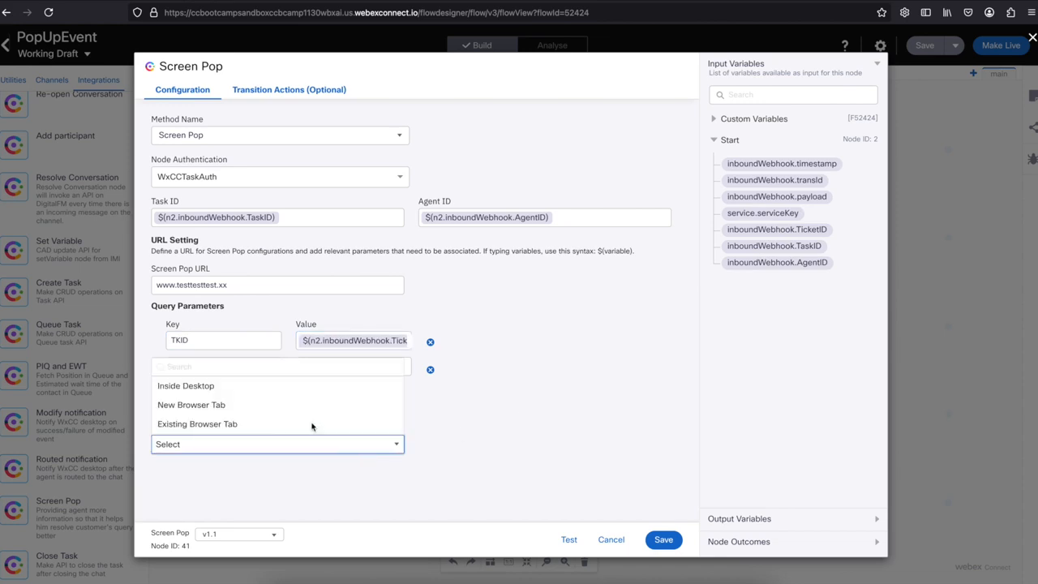
left_click(237, 422)
left_click(261, 451)
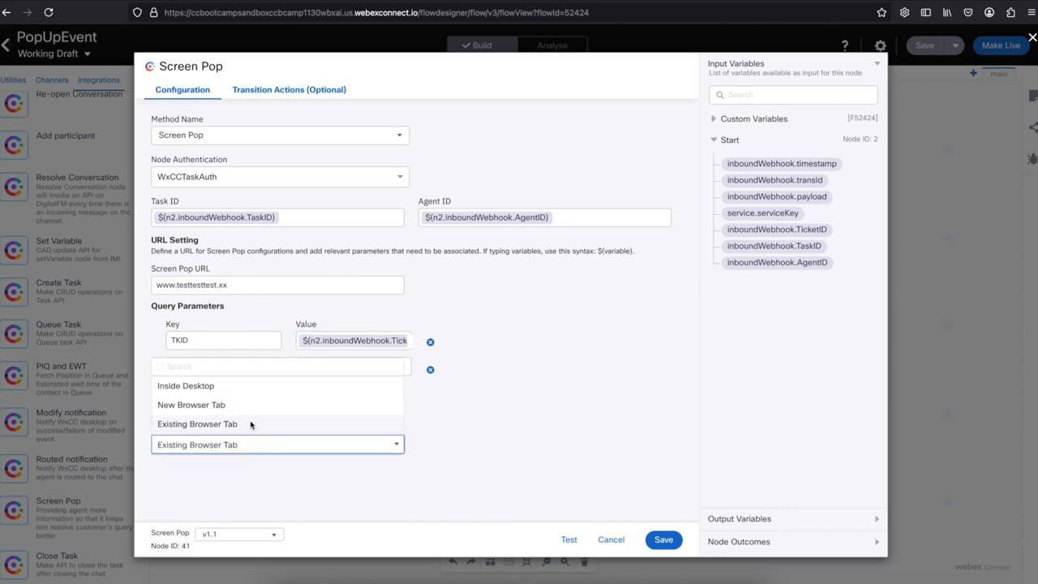
left_click(251, 407)
left_click(670, 542)
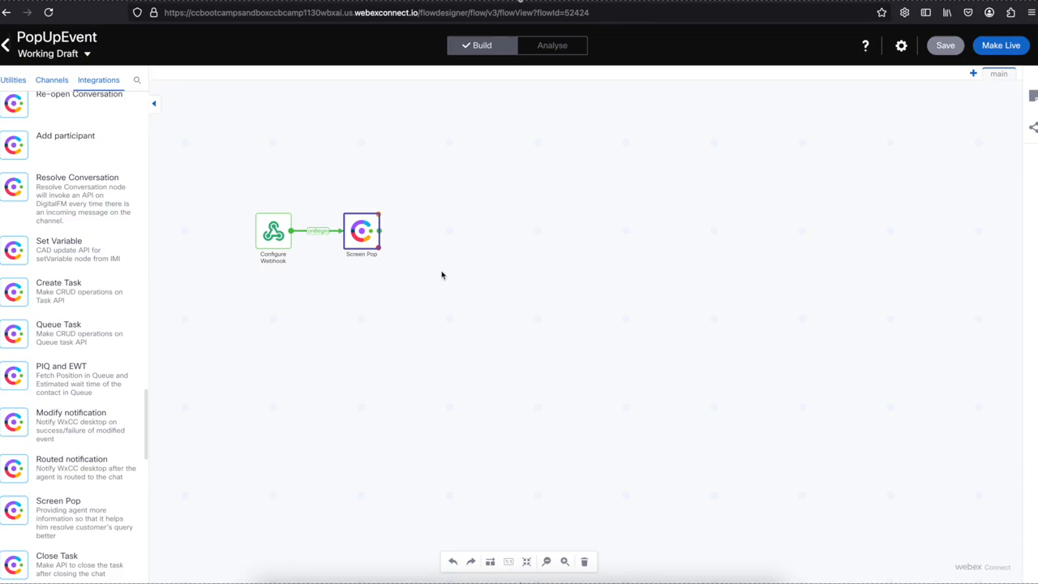
- End the flow on each of the Screen Pop node's outcome events, assigning a flow result to every one
left_click_drag(380, 217, 403, 284)
double_click(397, 201)
left_click(350, 149)
left_click(354, 171)
left_click(664, 540)
left_click(336, 147)
left_click(337, 158)
left_click(664, 540)
left_click(245, 147)
left_click(248, 159)
left_click(349, 148)
left_click(352, 171)
left_click(664, 540)
left_click(233, 148)
left_click(232, 172)
left_click(341, 147)
left_click(344, 171)
left_click(672, 542)
left_click(240, 147)
left_click(237, 185)
left_click(328, 147)
left_click(232, 148)
left_click(233, 198)
left_click(344, 148)
left_click(348, 171)
left_click(664, 541)
left_click(382, 147)
left_click(373, 171)
left_click(664, 540)
left_click(246, 148)
left_click(236, 226)
left_click(334, 148)
left_click(339, 172)
left_click(664, 540)
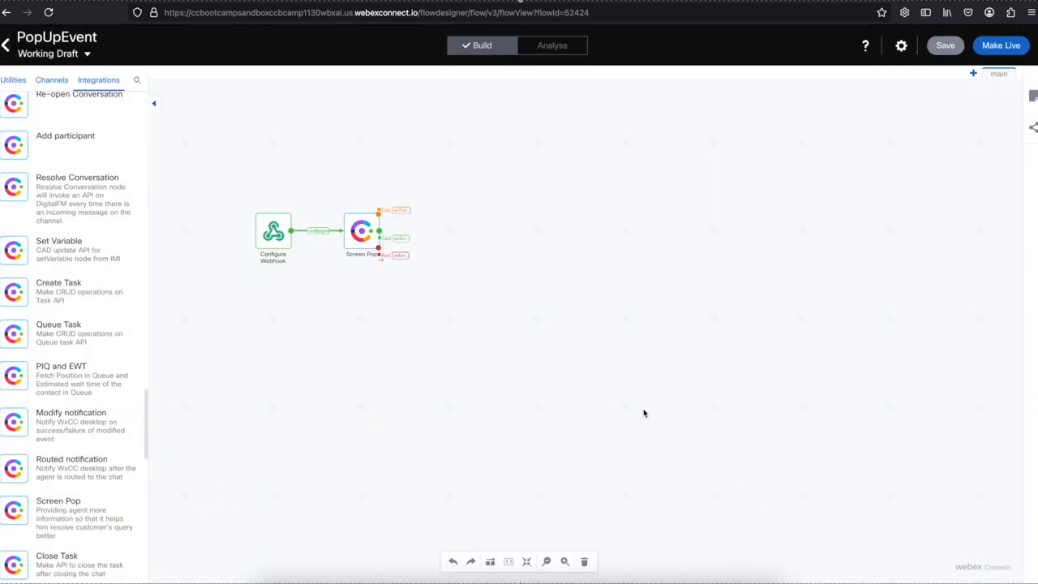
- Save the PopUpEvent flow and make it live
left_click(945, 46)
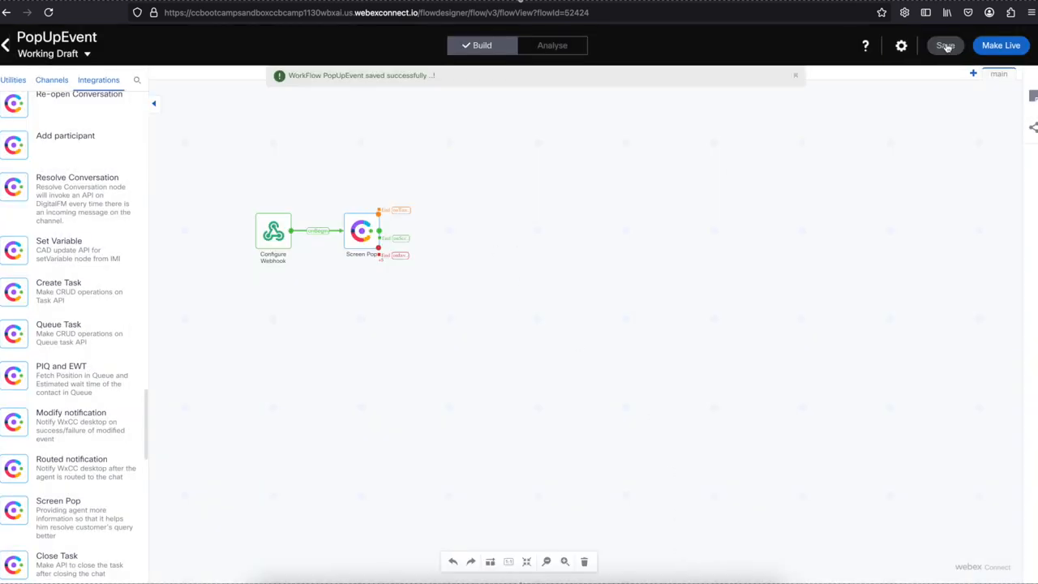
left_click(1007, 45)
left_click(836, 537)
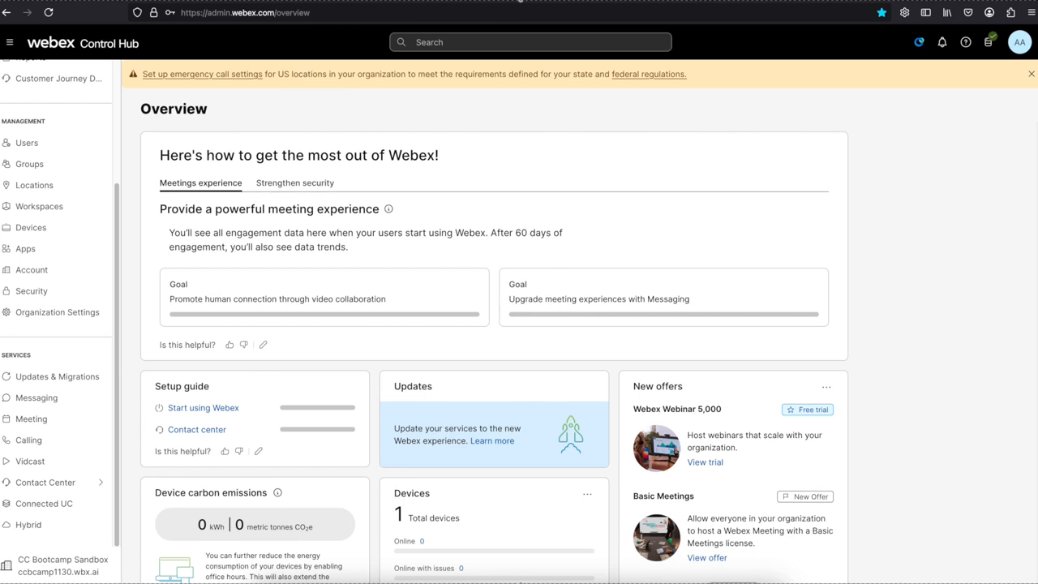
- Switch to Webex Control Hub, launch Webex Engage from the Contact Center overview and open the Default group
left_click(68, 482)
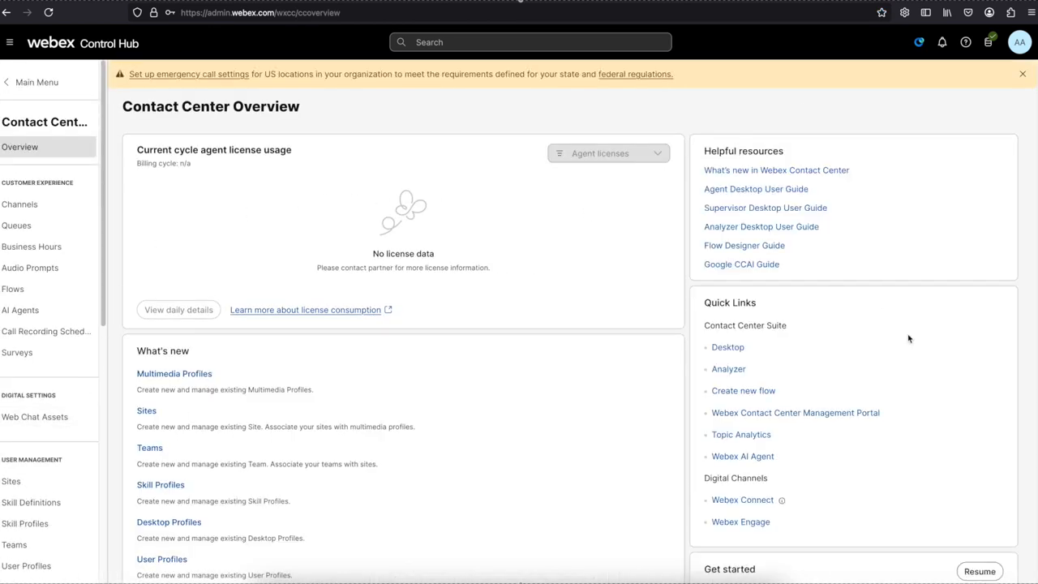
left_click(747, 528)
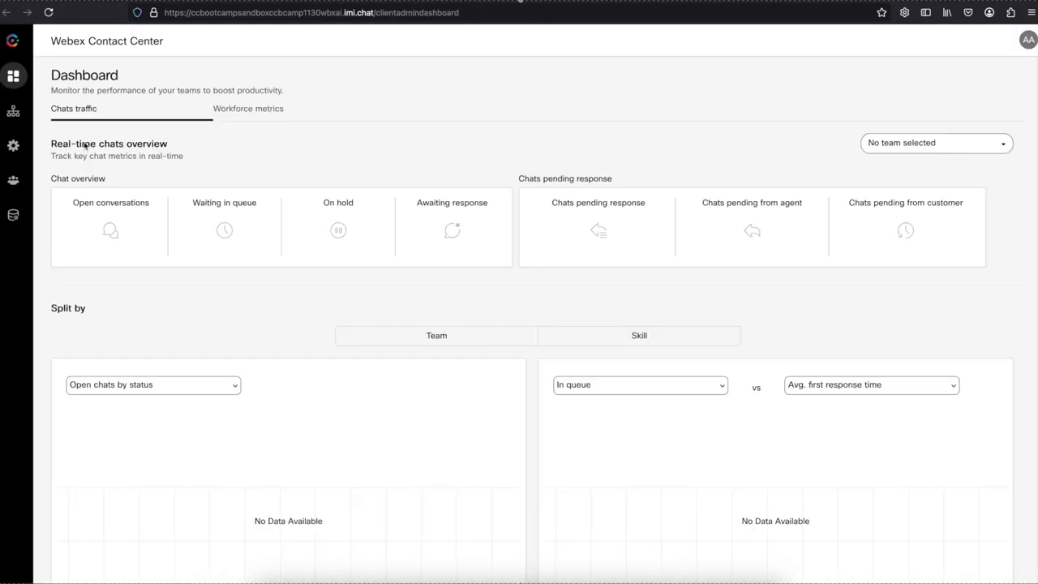
left_click(13, 113)
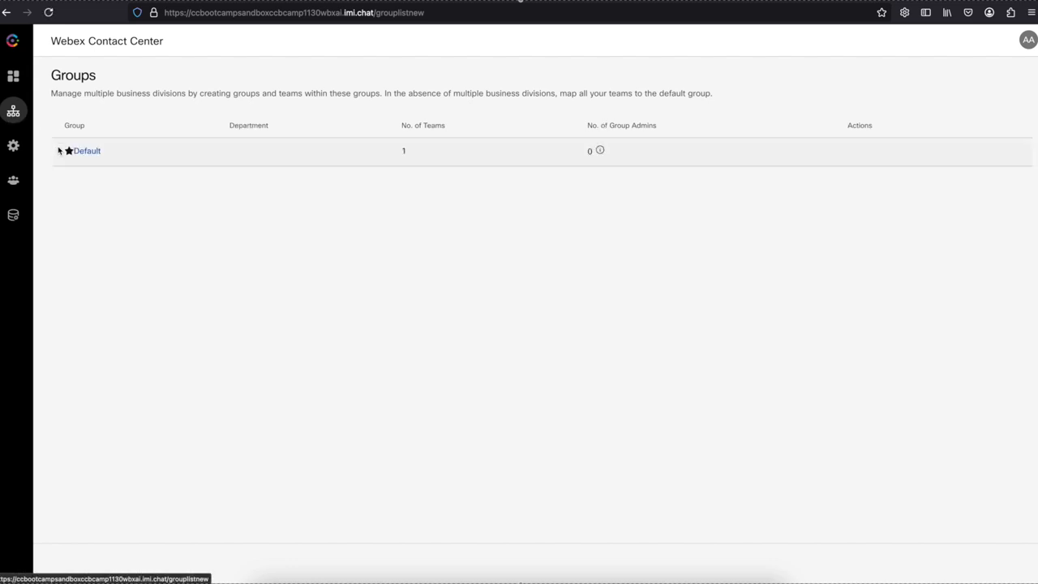
left_click(88, 155)
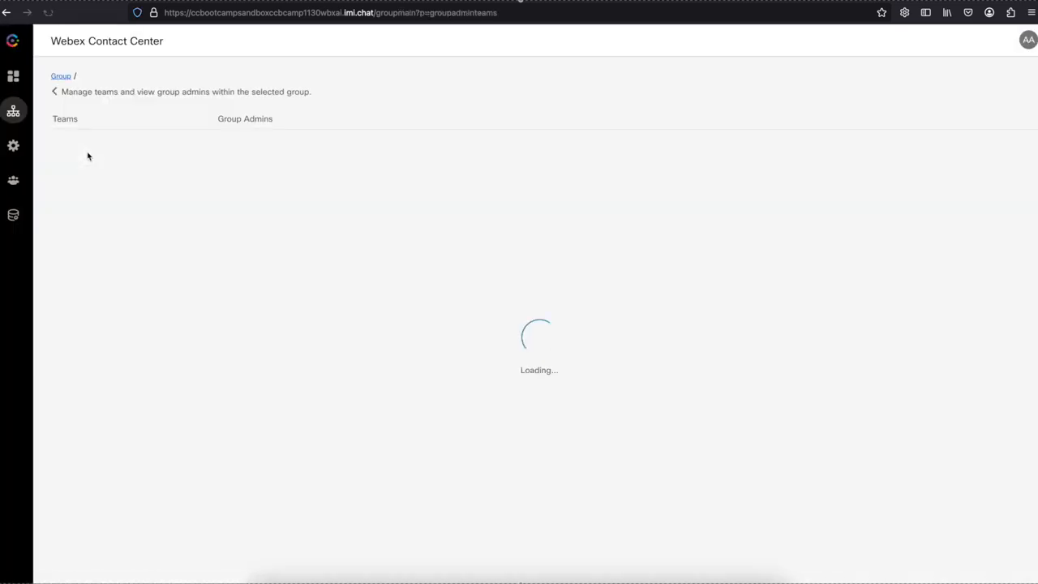
- Add a new event named PopUp with the POST method to the Default team's events and rules
left_click(210, 239)
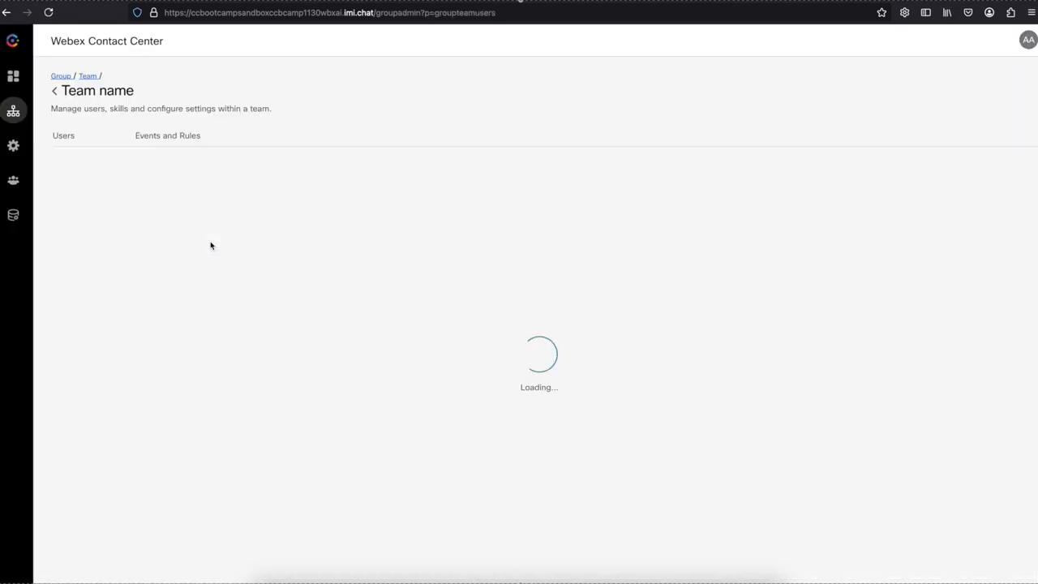
left_click(176, 137)
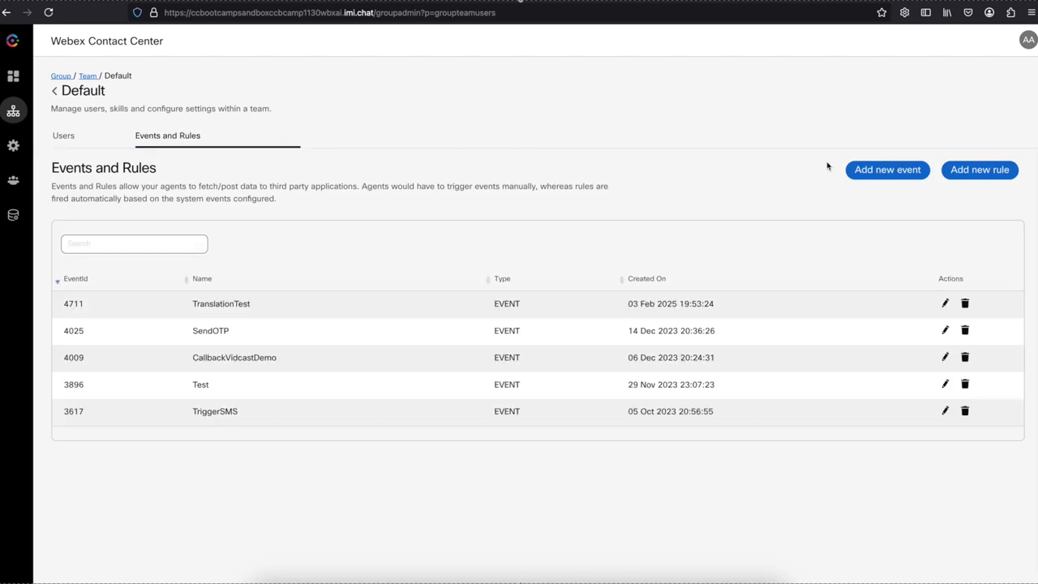
left_click(874, 171)
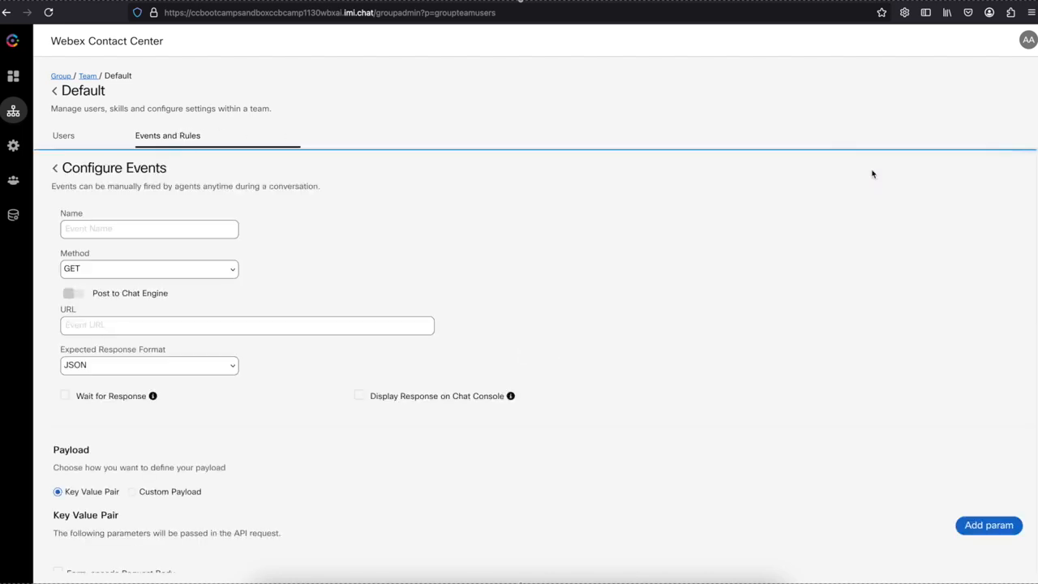
left_click(182, 232)
type("PopUp")
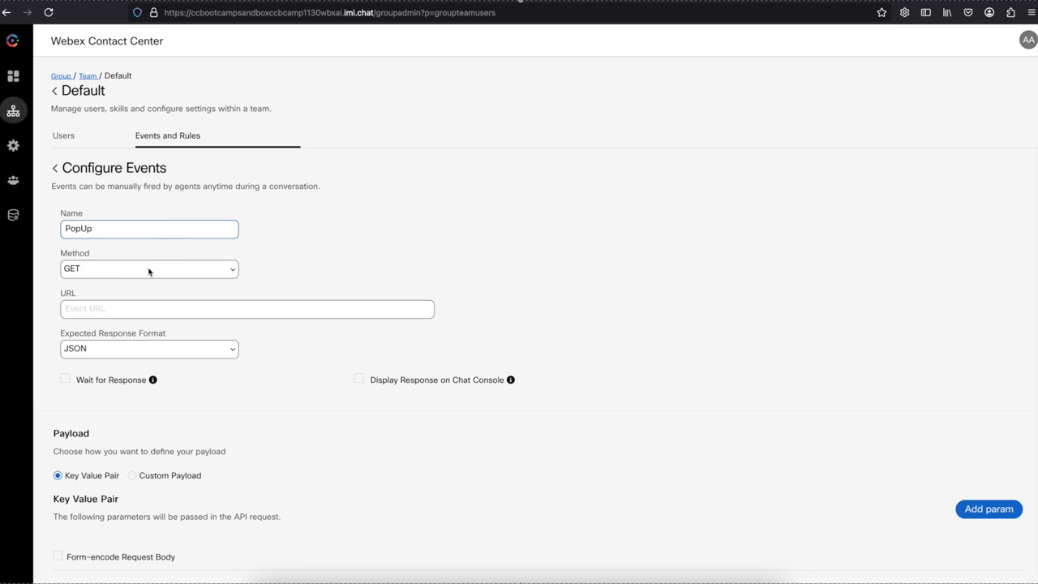
left_click(148, 272)
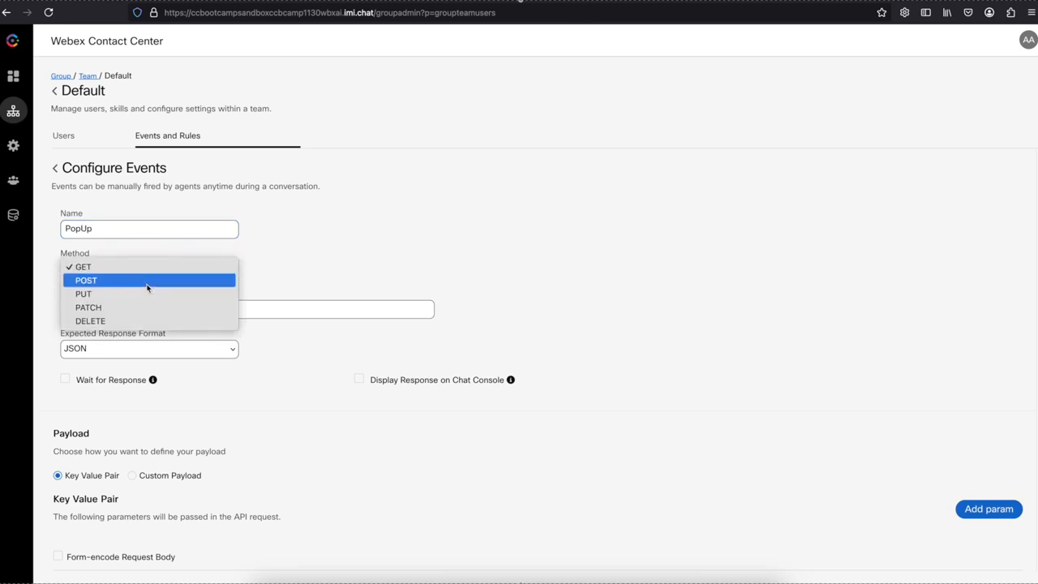
left_click(147, 286)
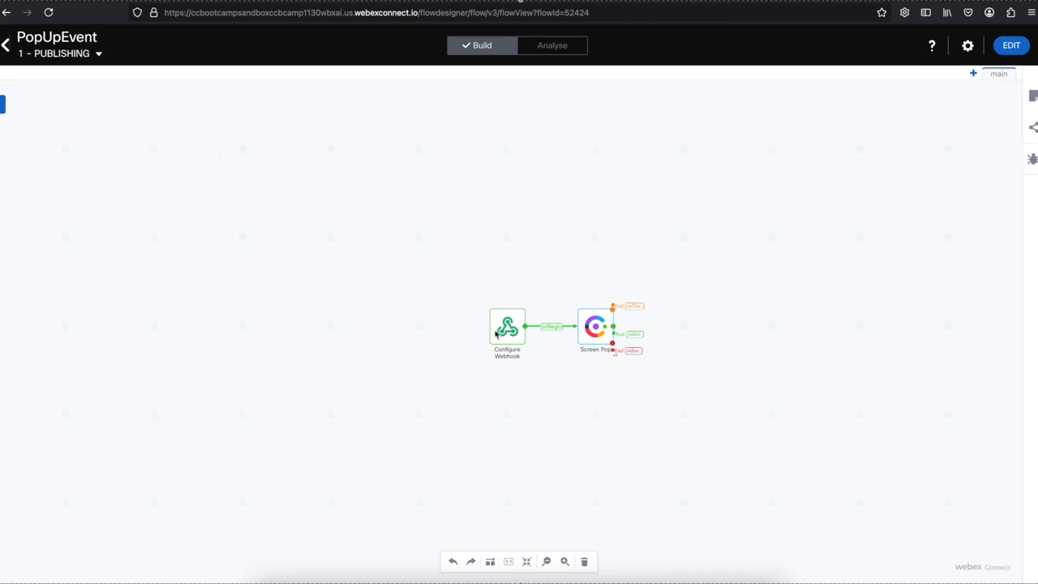
- Copy the webhook URL from the PopUpEvent flow's Configure Webhook node into the PopUp event's URL
double_click(495, 334)
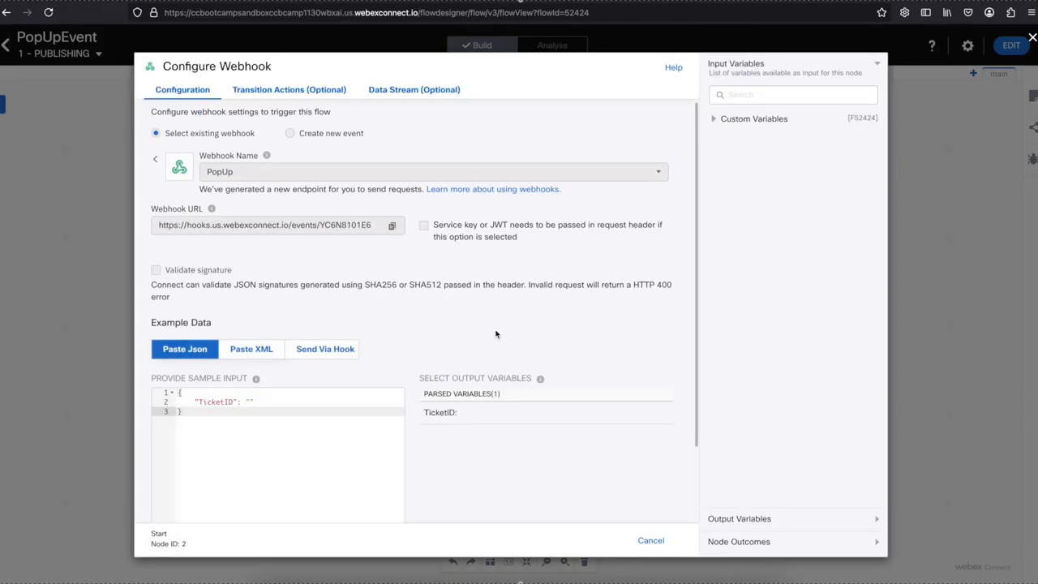
left_click(393, 226)
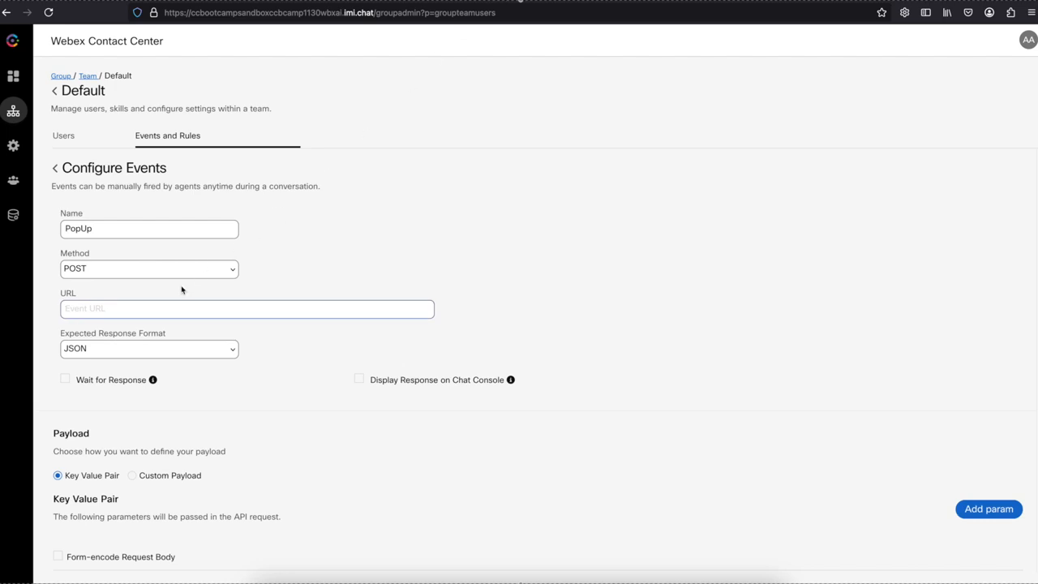
key("ctrl+v")
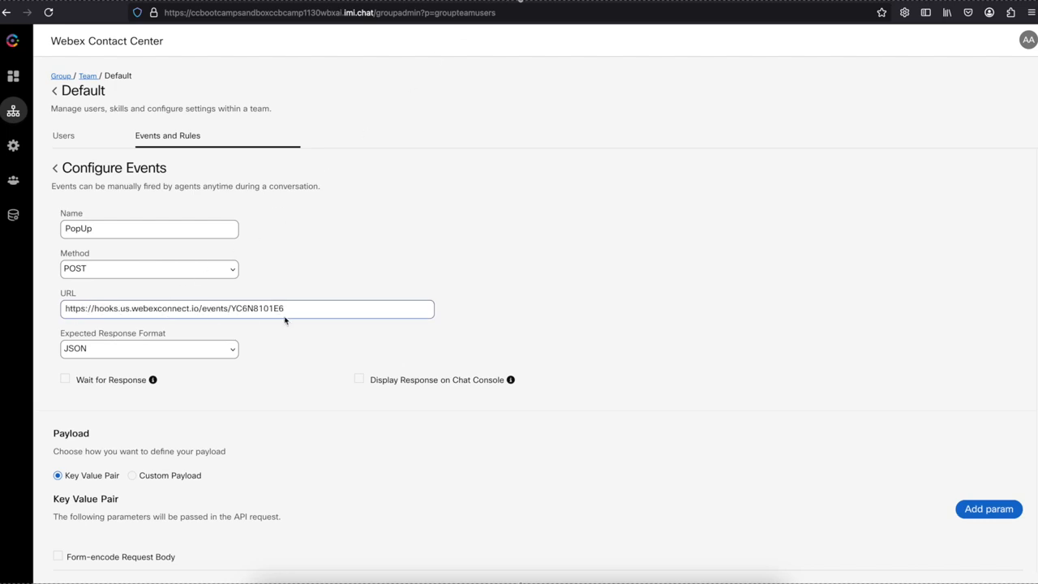
- Add a TicketID parameter to the event, passed through the request body with custom param as its value
left_click(989, 509)
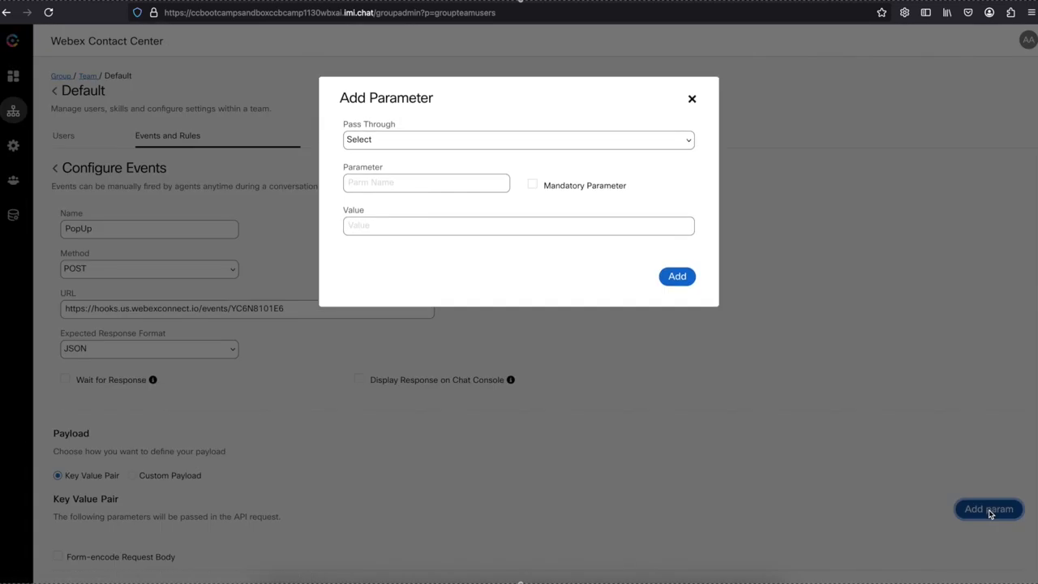
left_click(474, 144)
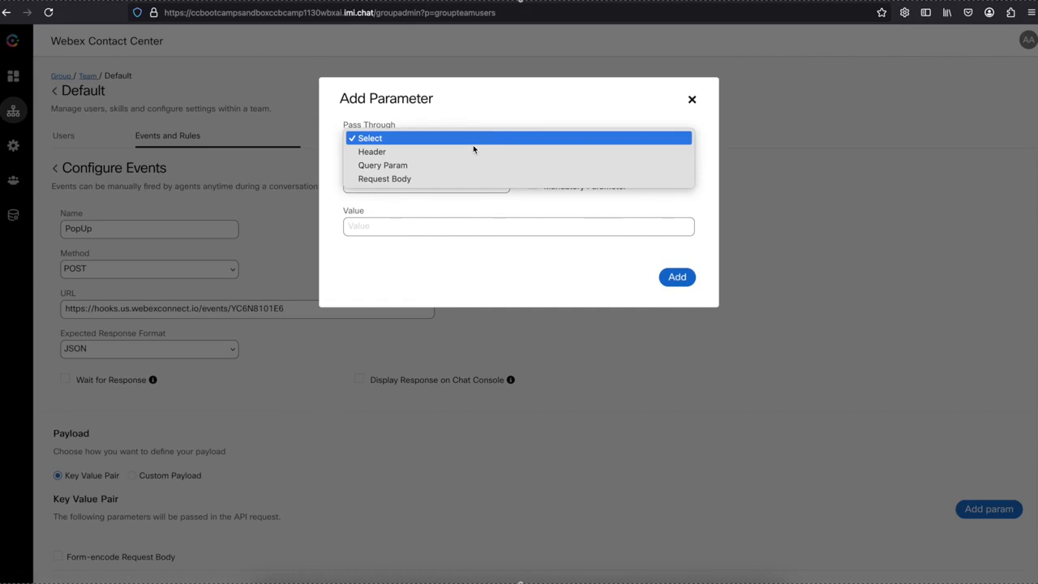
left_click(446, 179)
left_click(436, 183)
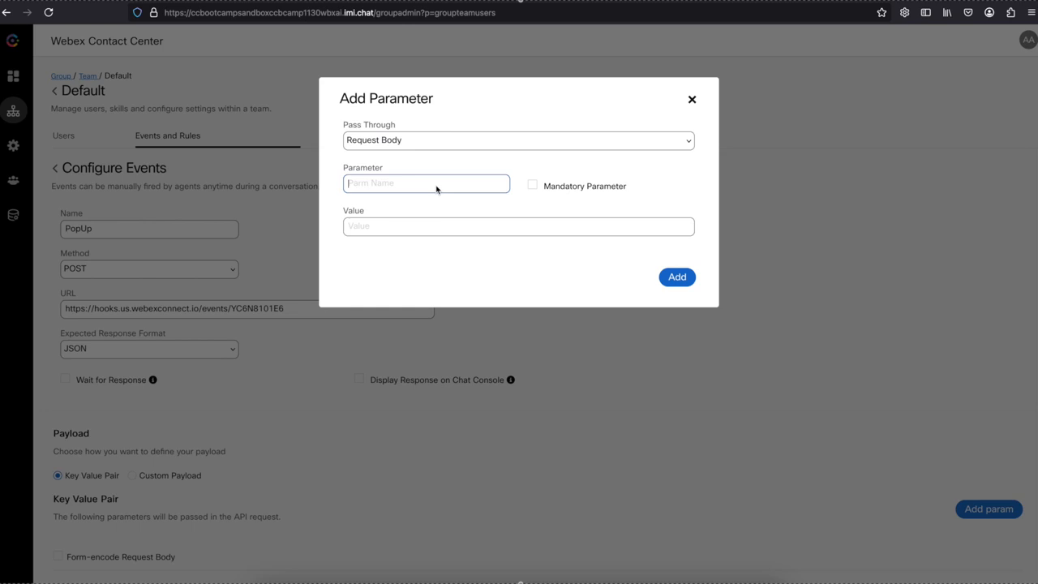
type("TicketID")
left_click(460, 230)
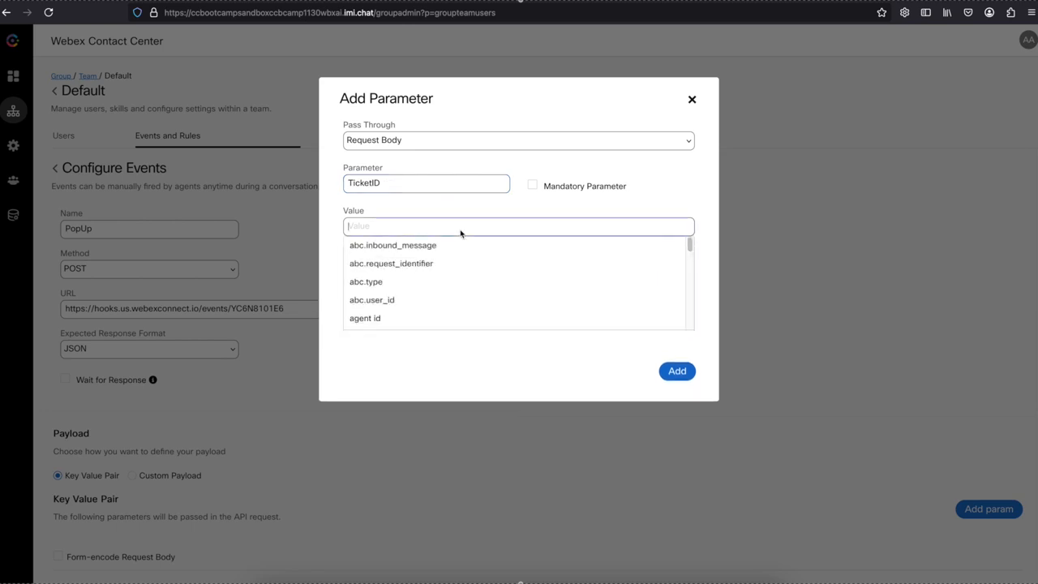
type("cus")
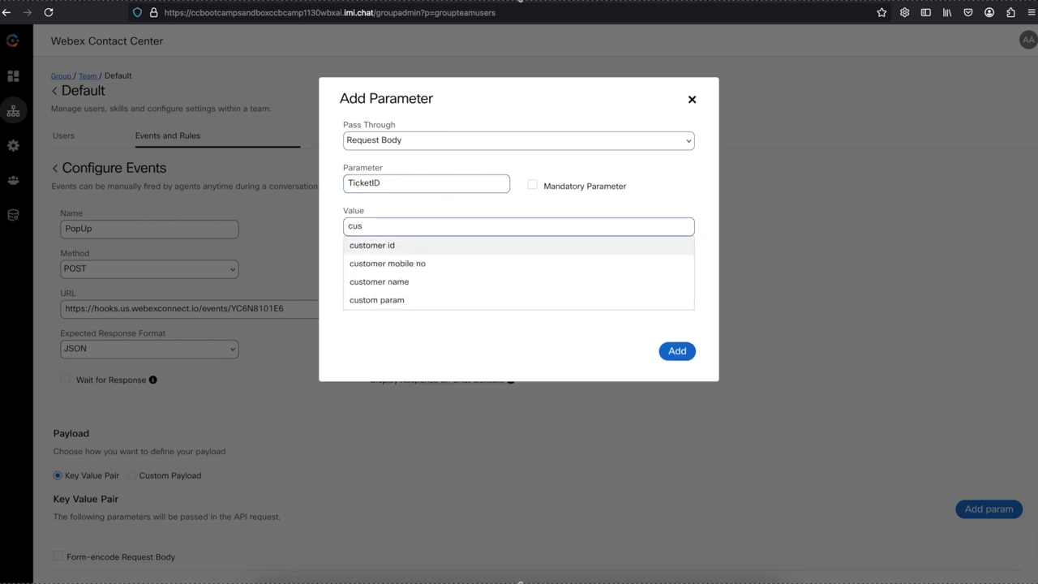
left_click(451, 298)
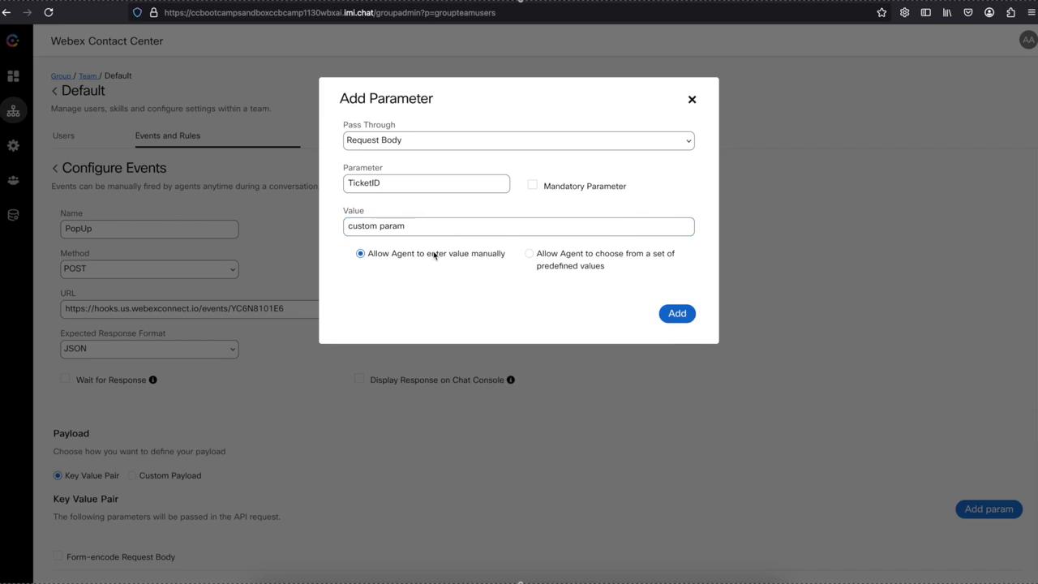
left_click(673, 315)
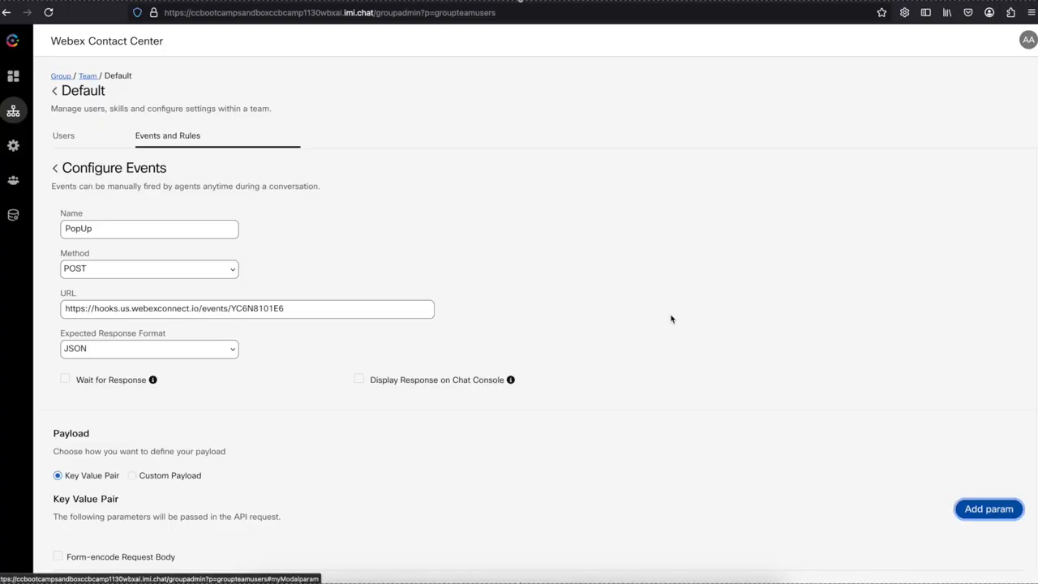
- Add a TaskID parameter to the event, passed through the request body with custom param as its value
scroll(681, 319, "down", 3)
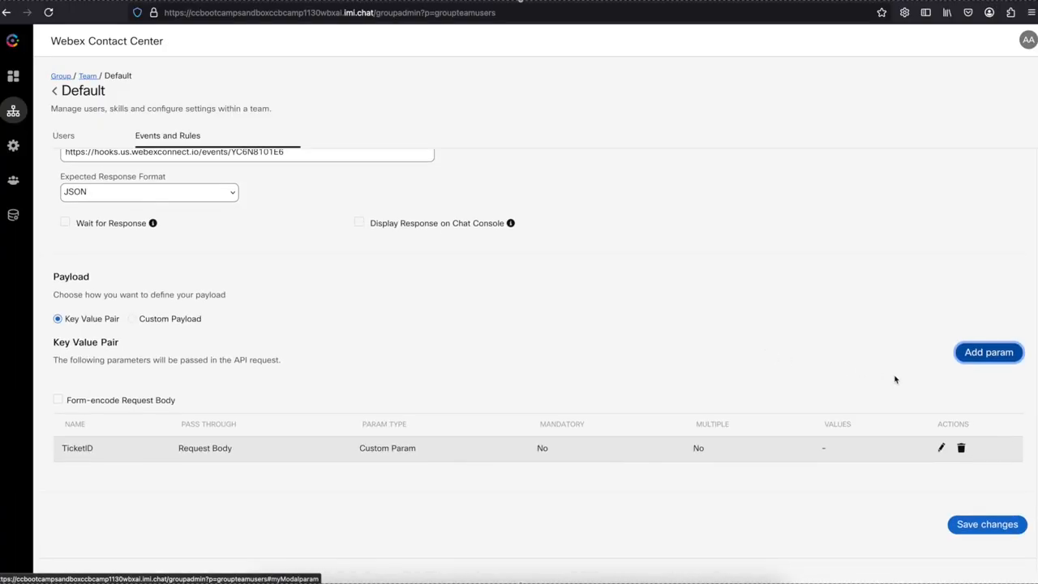
left_click(979, 358)
left_click(412, 142)
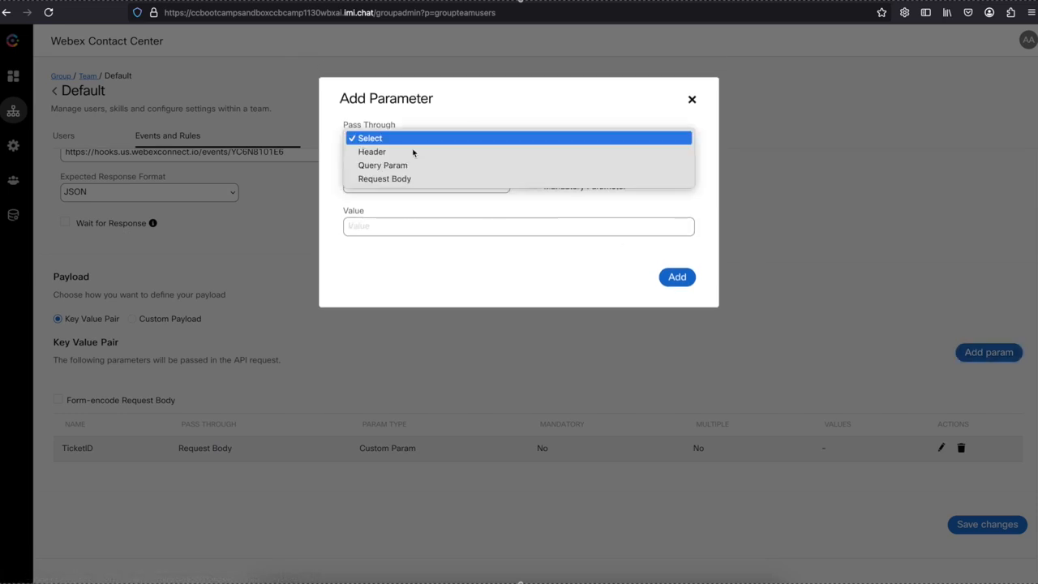
left_click(401, 177)
left_click(407, 185)
type("TaskID")
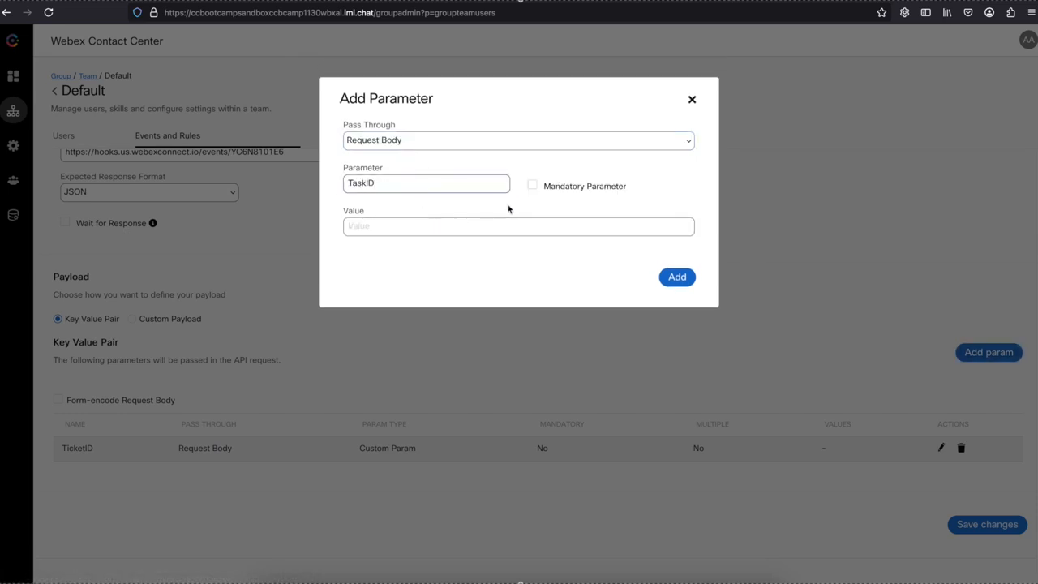
left_click(508, 226)
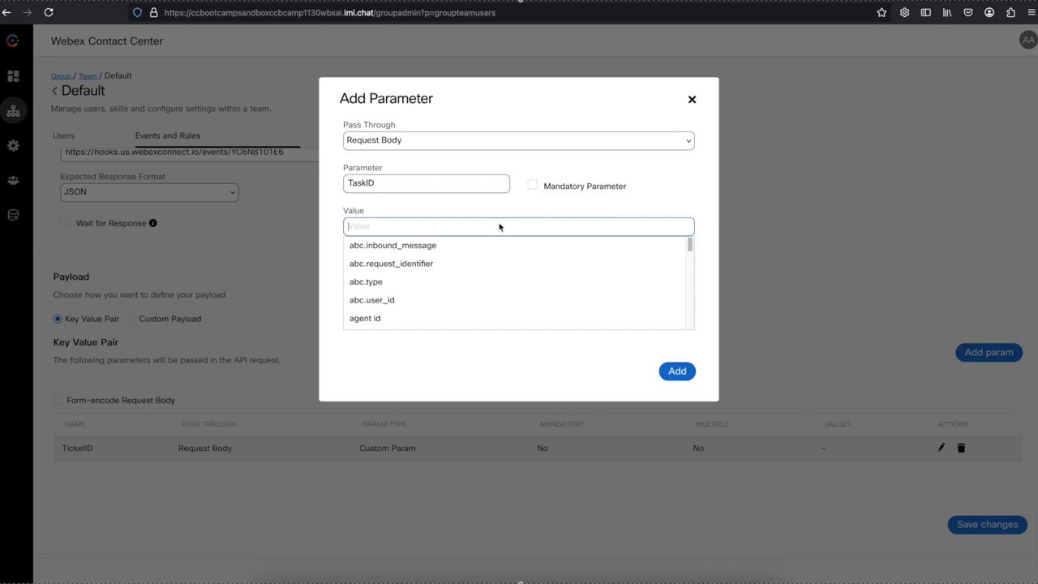
type("cust")
left_click(469, 298)
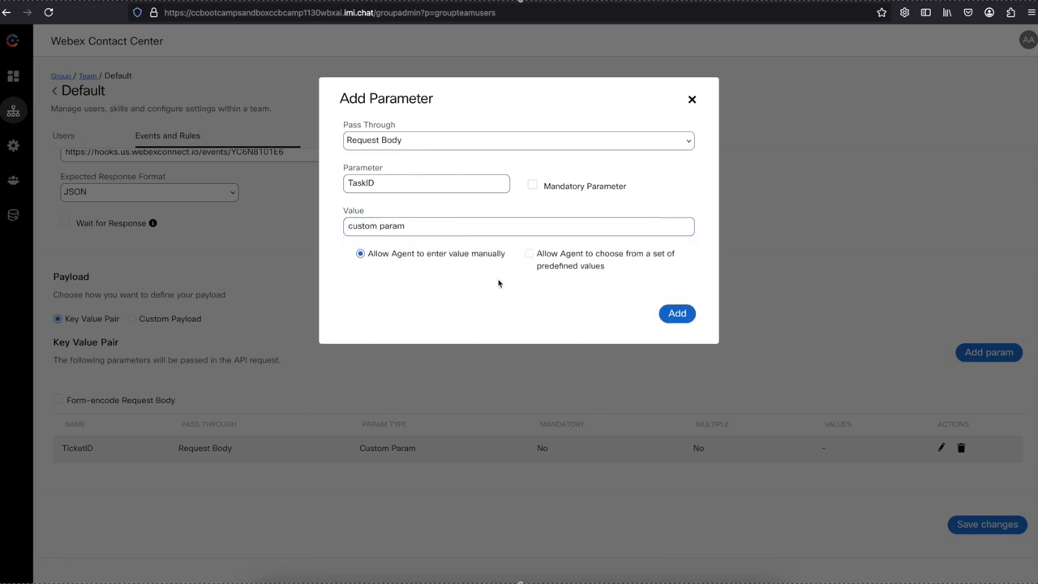
left_click(673, 313)
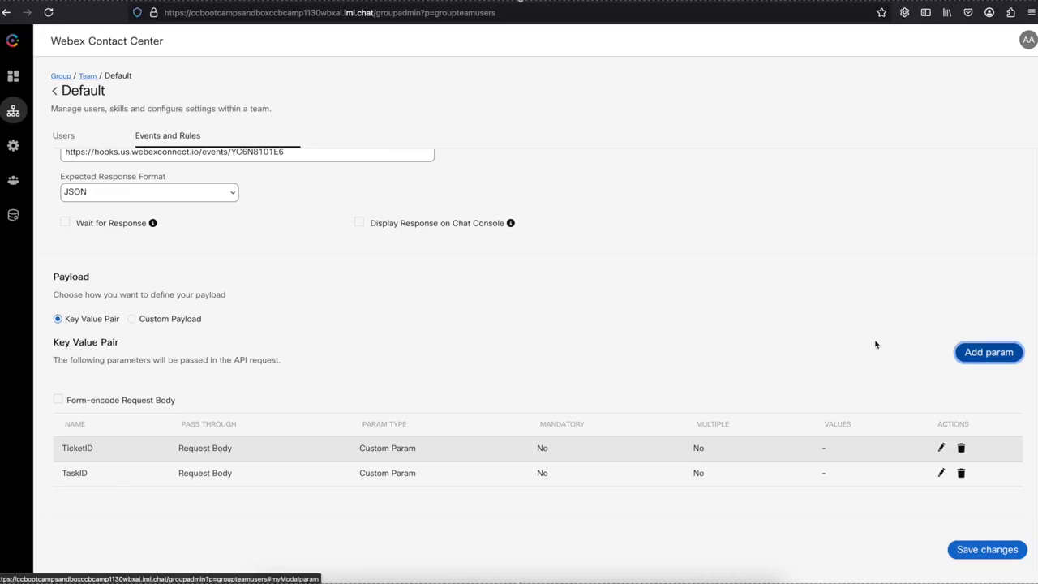
- Add an AgentID parameter to the event, passed through the request body with login id as its value
left_click(967, 352)
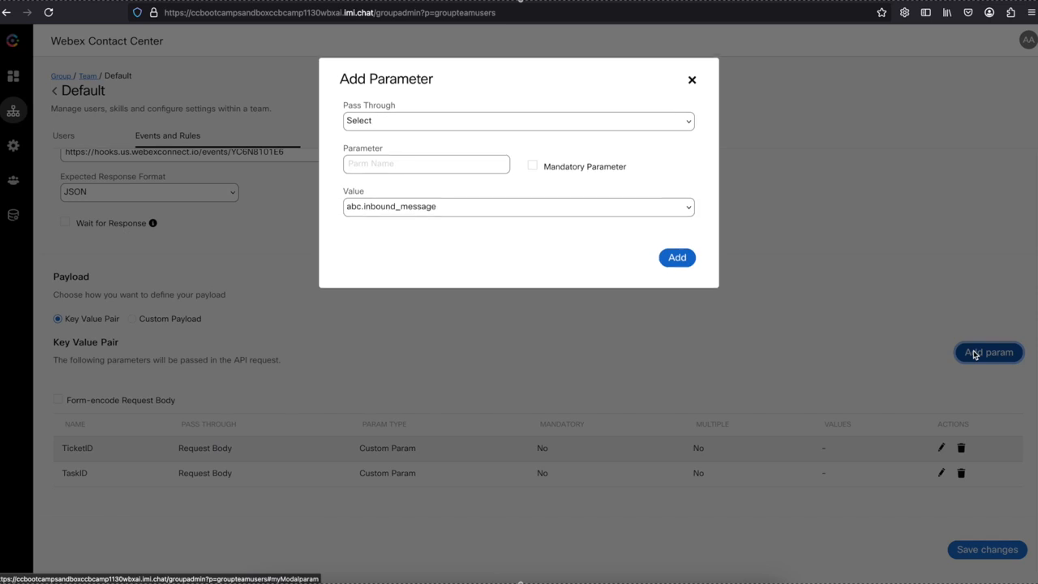
left_click(490, 139)
left_click(466, 178)
left_click(419, 185)
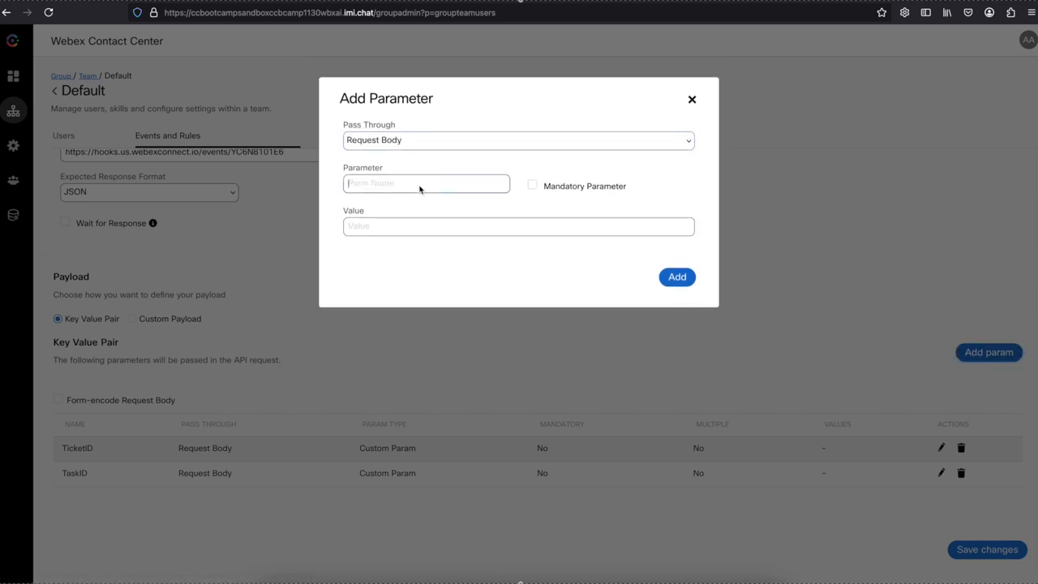
type("AgentID")
left_click(414, 227)
type("log")
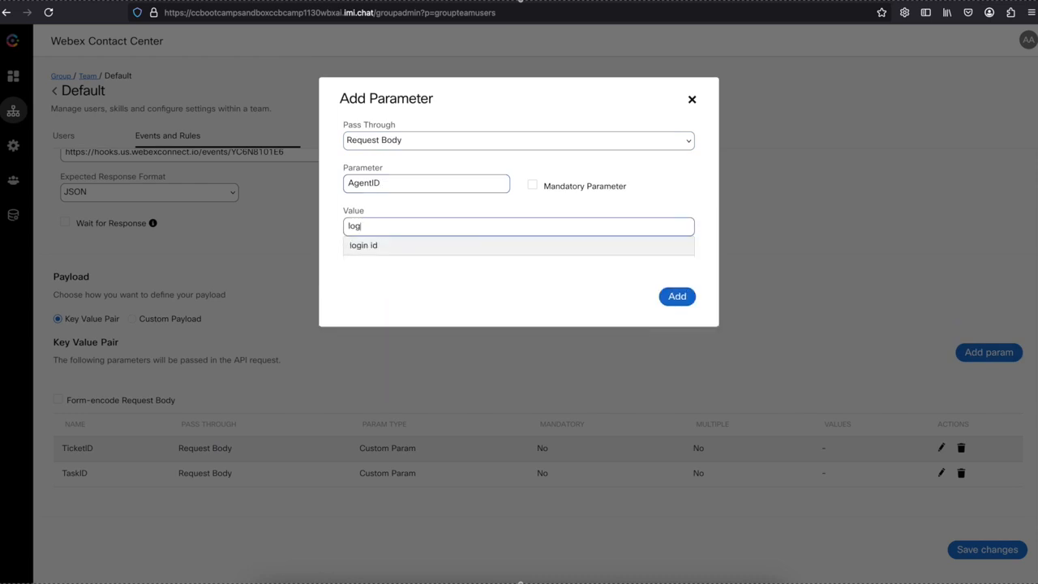
left_click(416, 252)
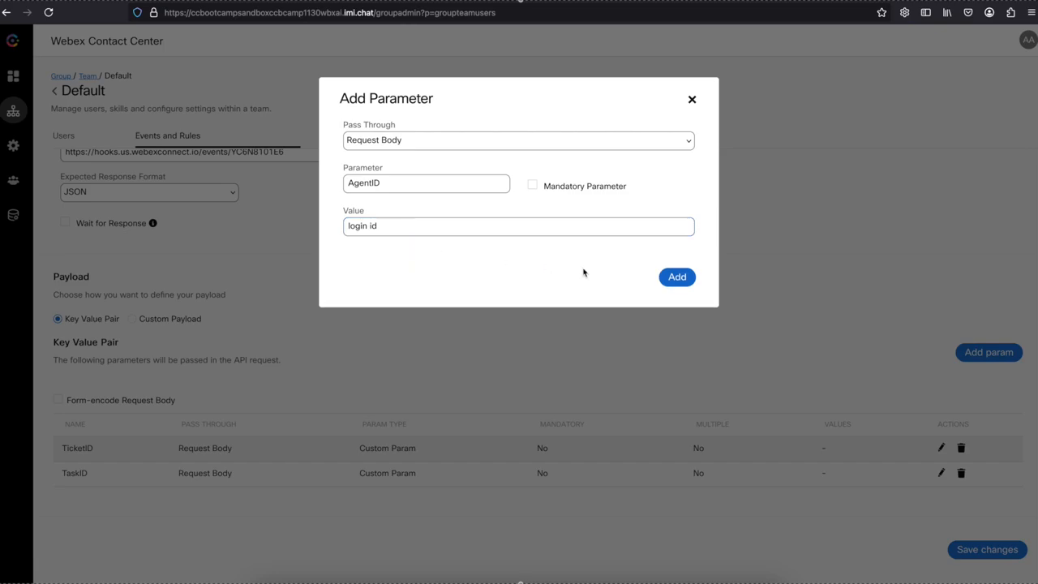
left_click(680, 280)
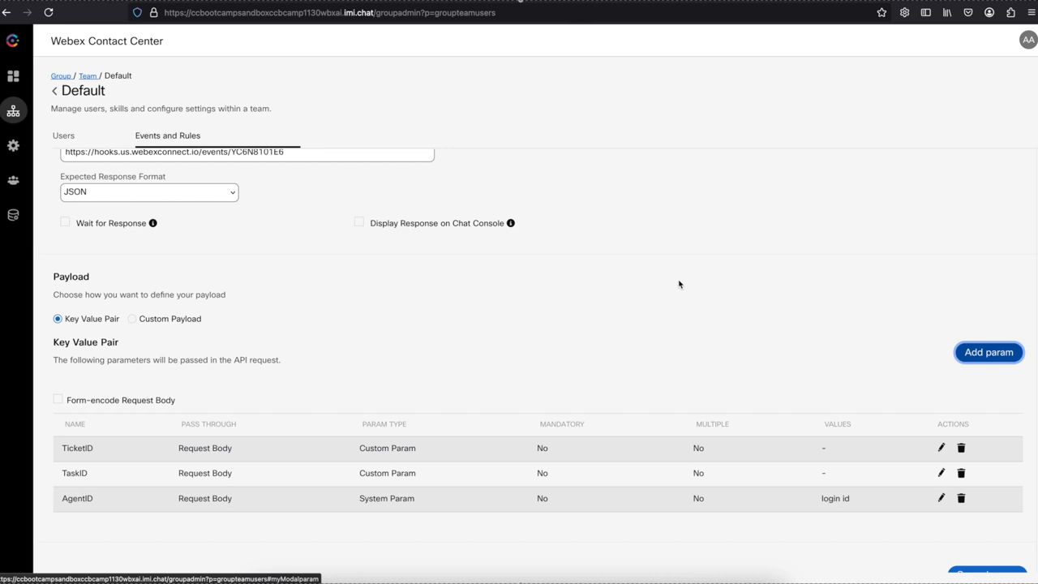
- Save the PopUp event and dismiss the result message
scroll(680, 283, "down", 1)
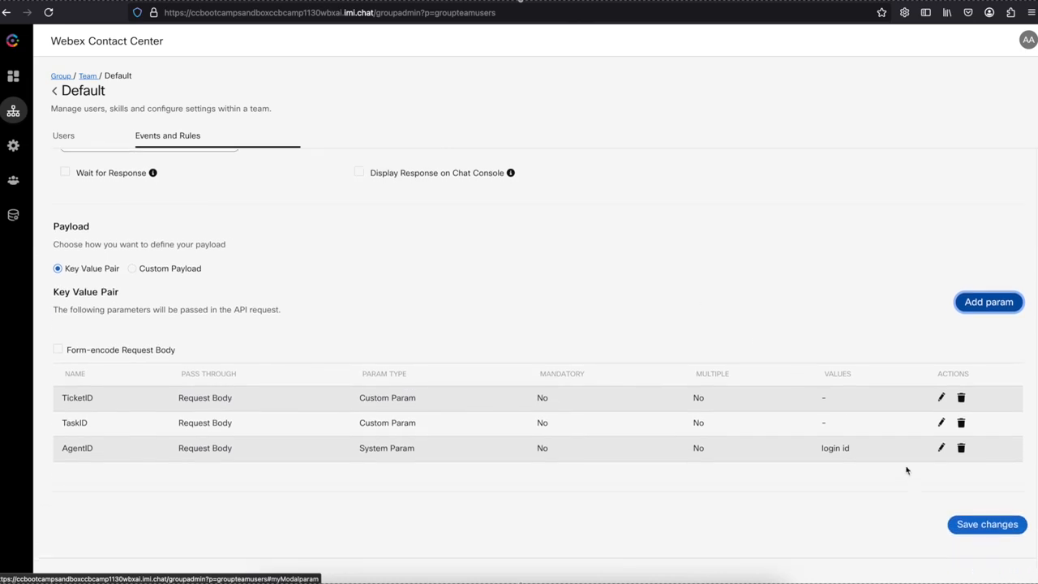
left_click(991, 524)
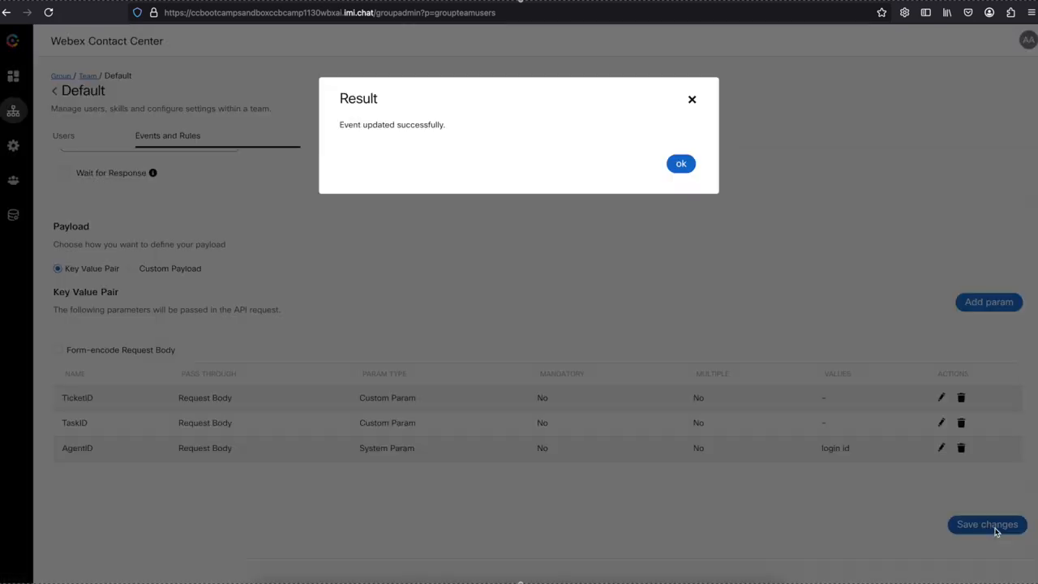
left_click(680, 166)
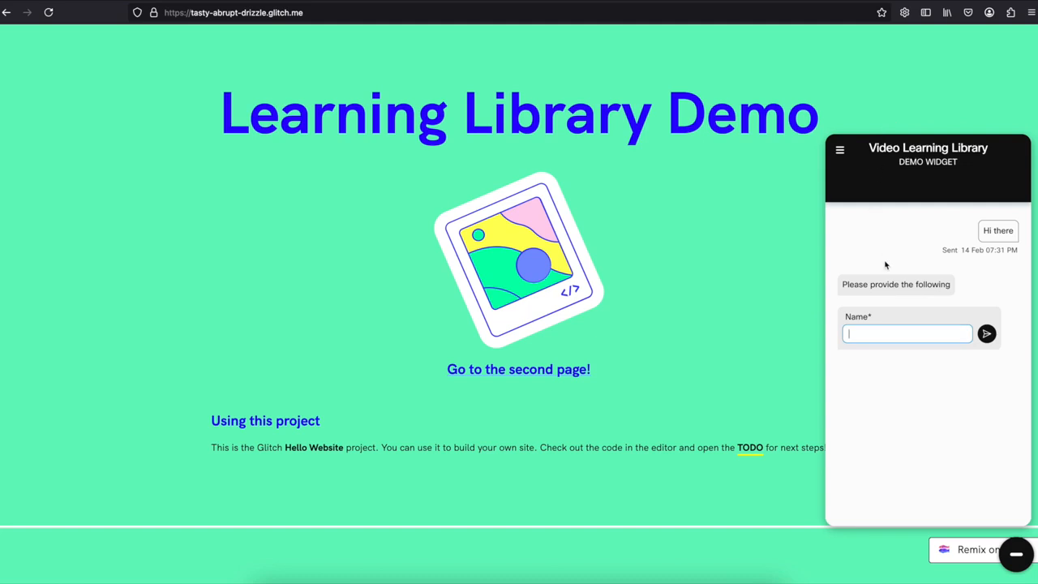
- Submit the customer's name, email and user ID in the demo website's chat widget
left_click(898, 329)
type("vidcast")
key("Return")
type("ddd@aaa.com")
key("Return")
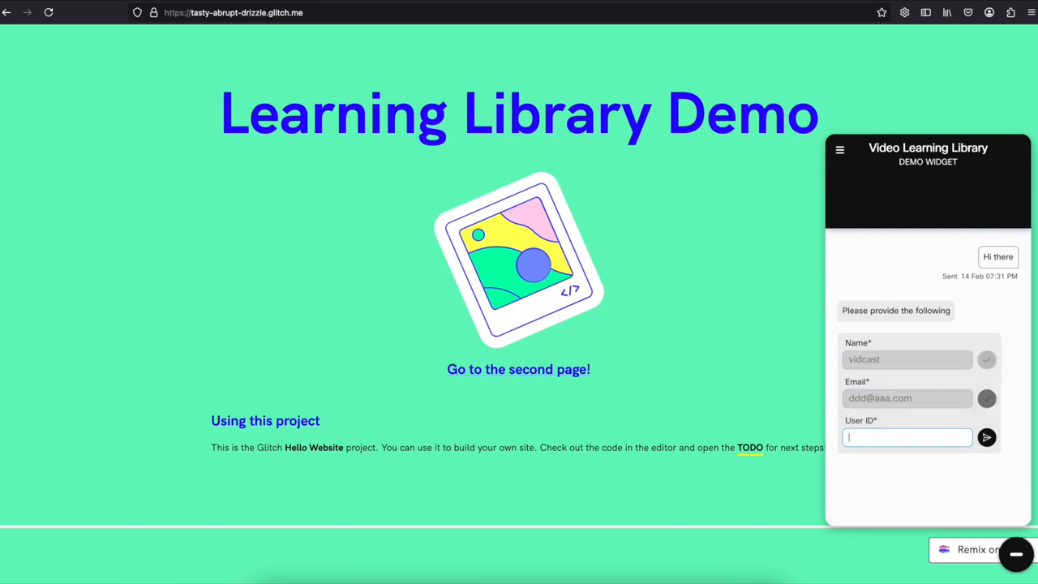
type("12345")
key("Return")
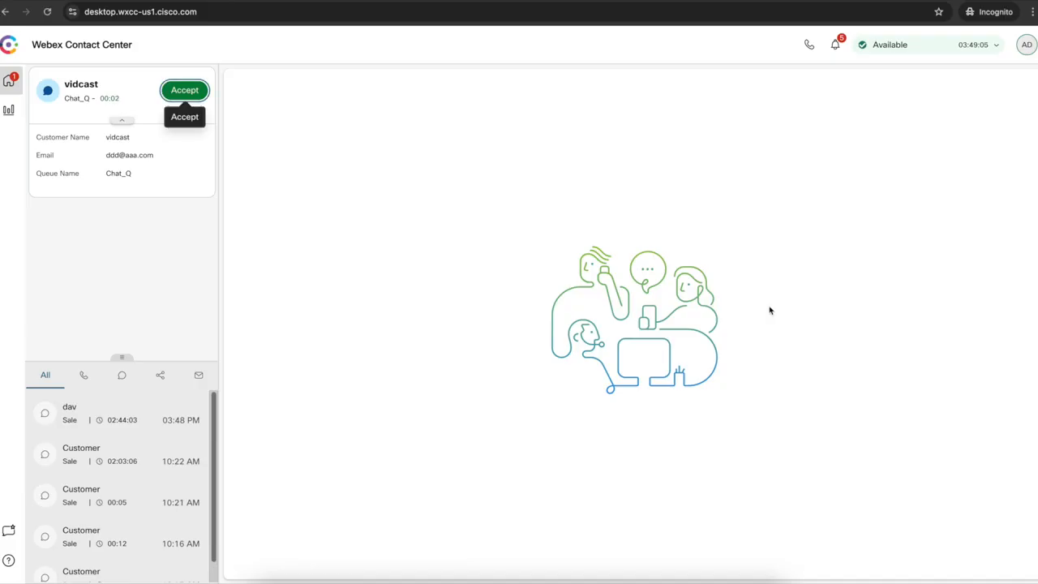
- Accept the incoming Chat_Q chat in the agent desktop and return from the popped Cisco page to the conversation
left_click(187, 92)
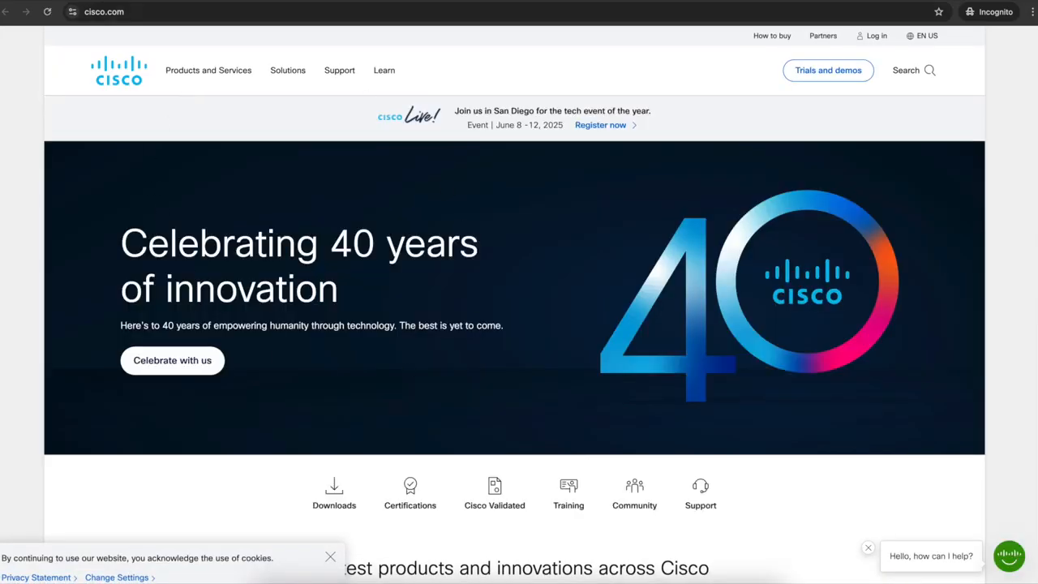
key("ctrl+shift+Tab")
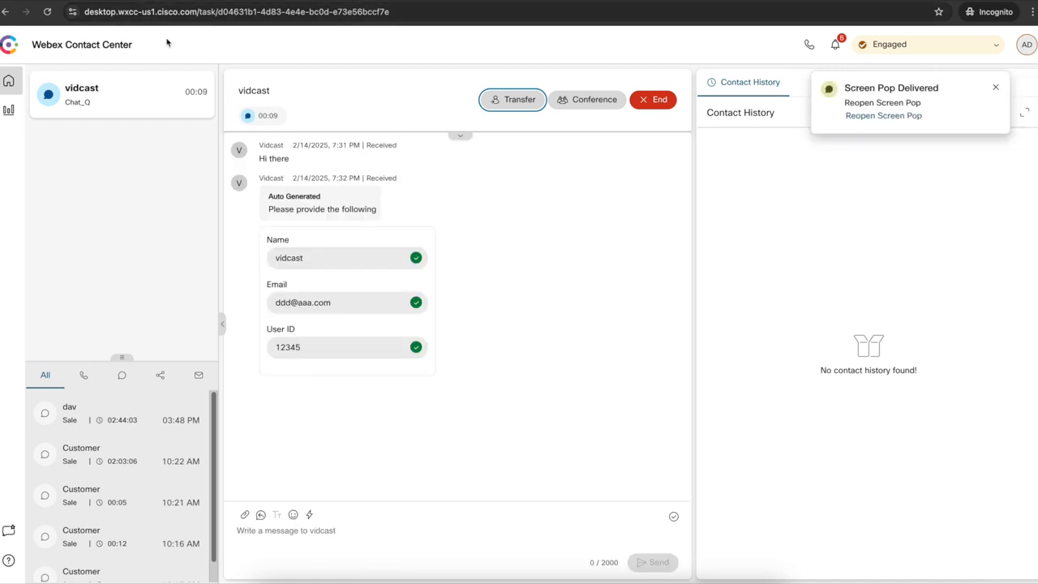
left_click(527, 268)
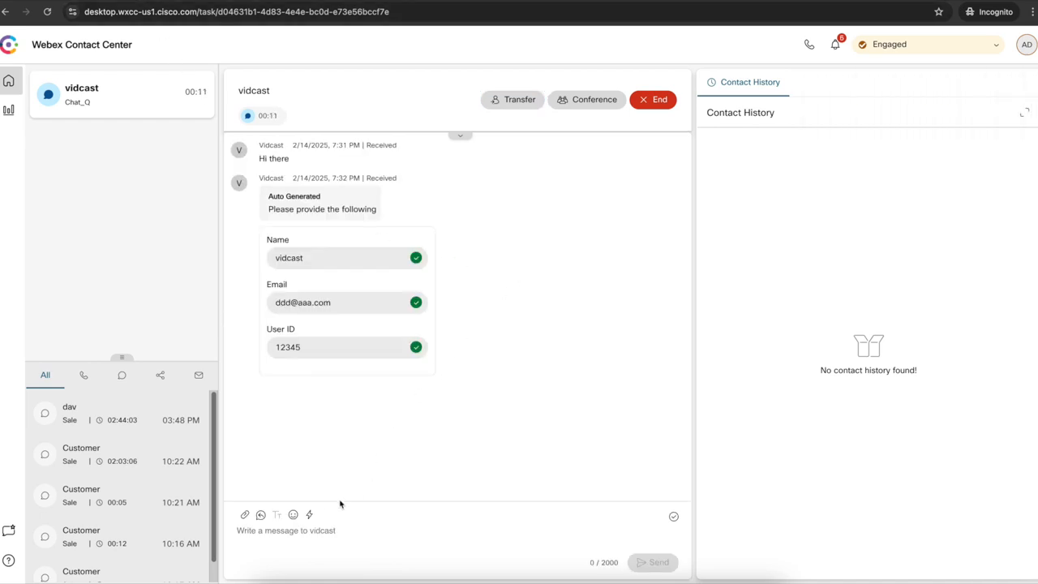
left_click(309, 515)
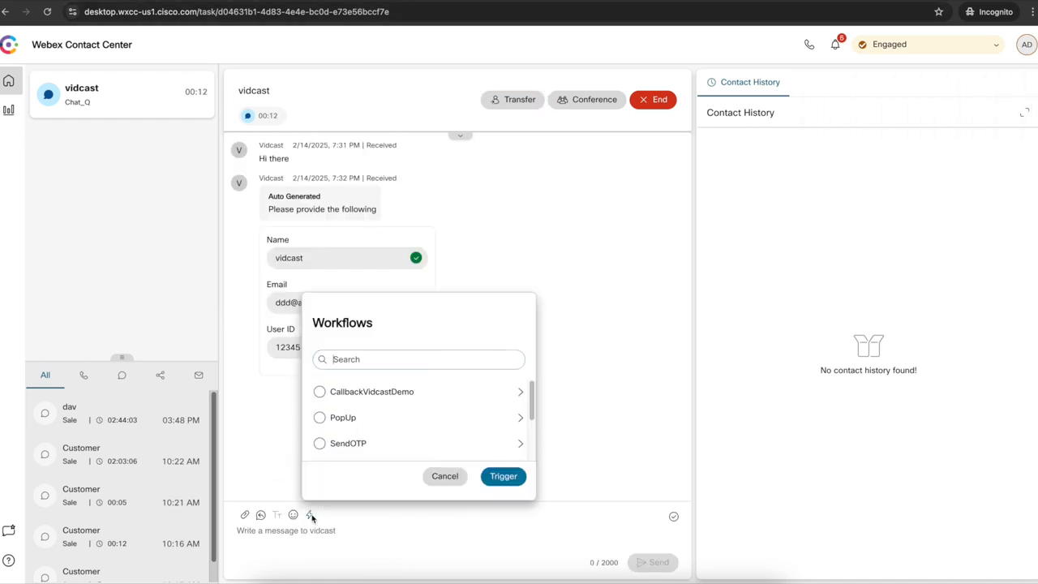
left_click(321, 418)
left_click(502, 476)
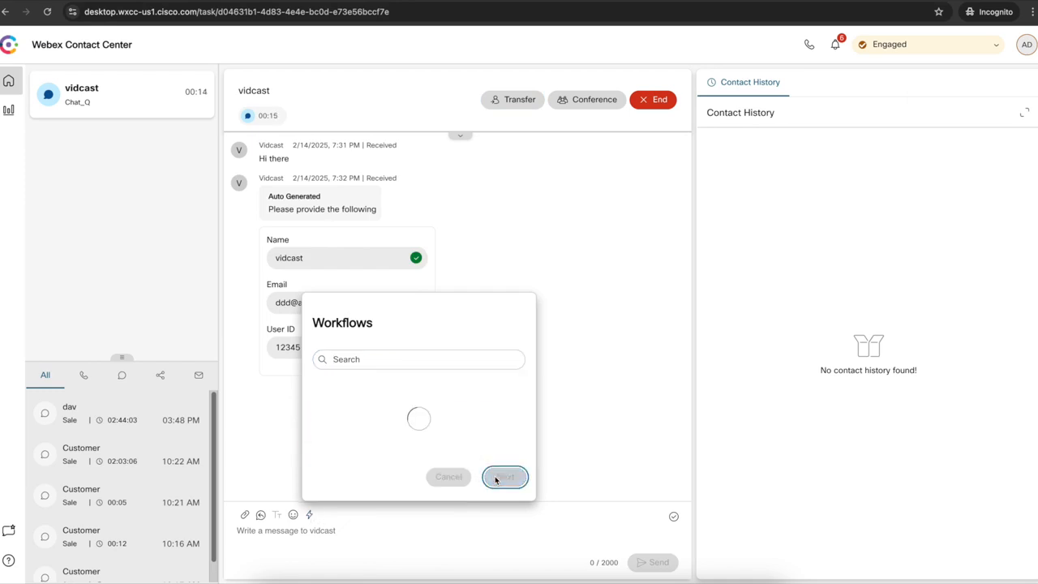
left_click(469, 419)
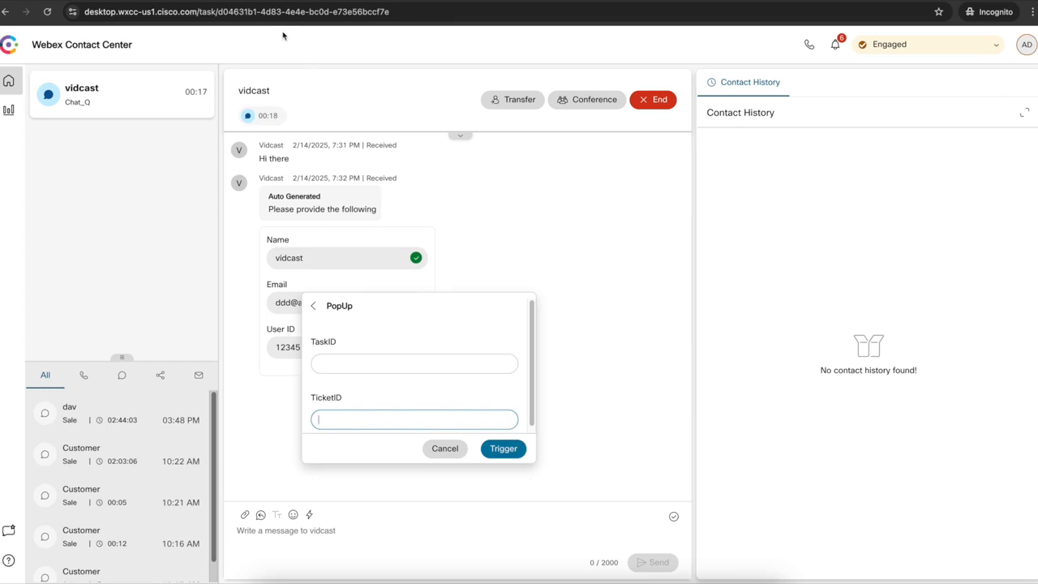
- Copy the task ID from the end of the agent desktop's page address and expand the chat's interaction details
left_click(240, 14)
left_click(222, 12)
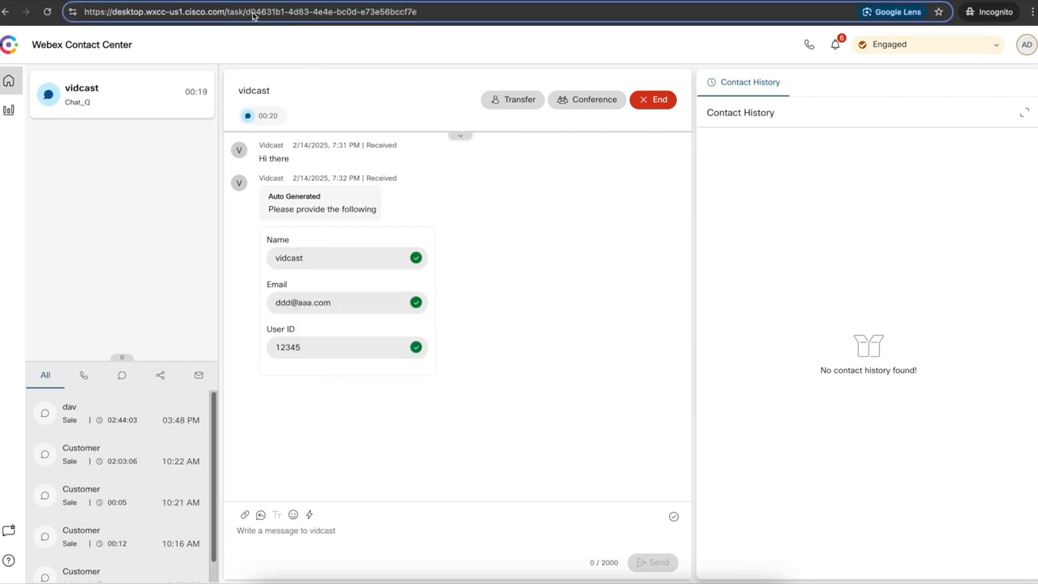
left_click_drag(245, 13, 458, 14)
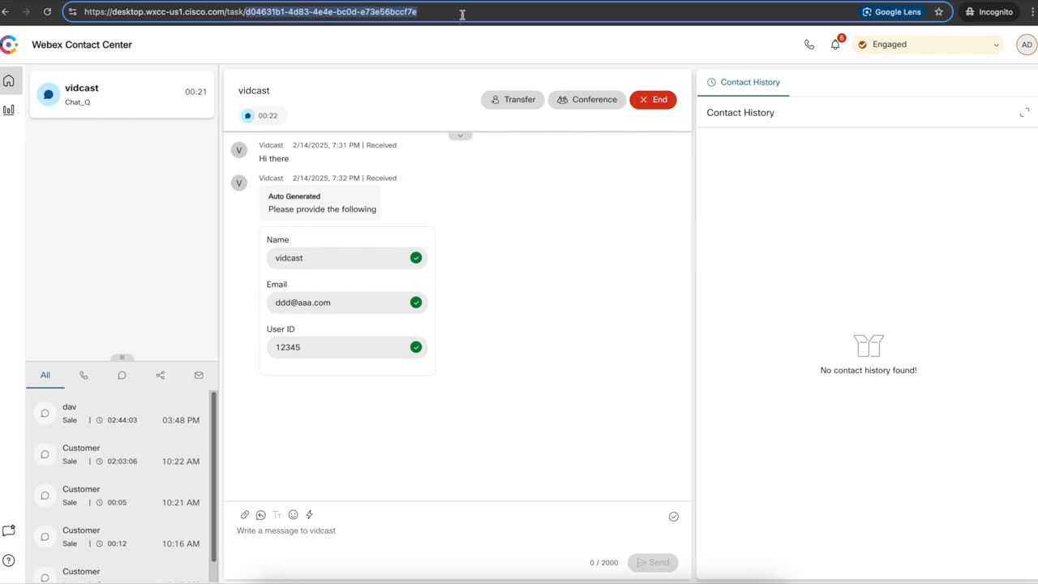
left_click(460, 134)
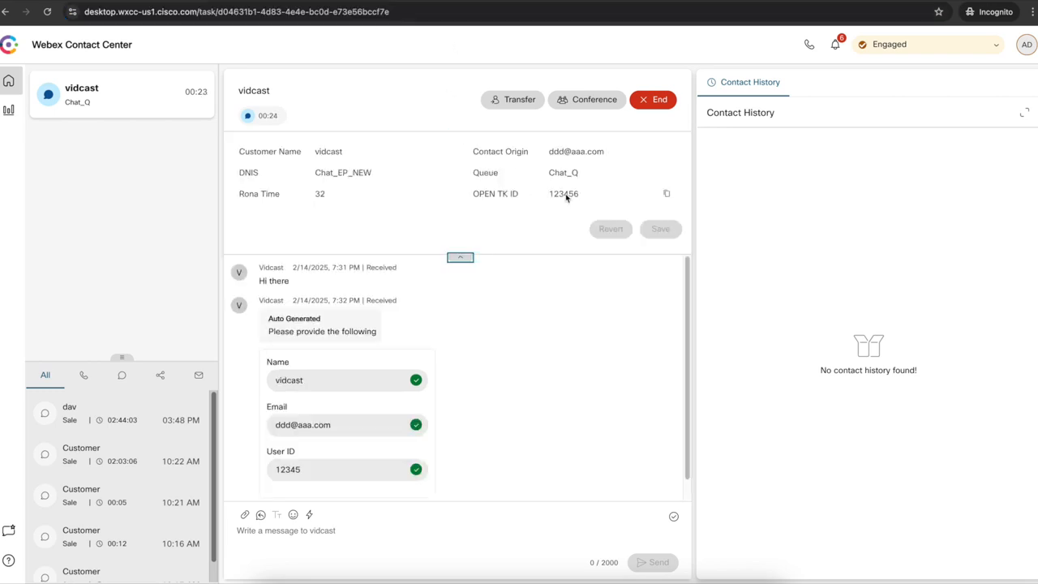
- Trigger the PopUp workflow for the chat with the copied task ID as TaskID and 123456 as TicketID
left_click(309, 514)
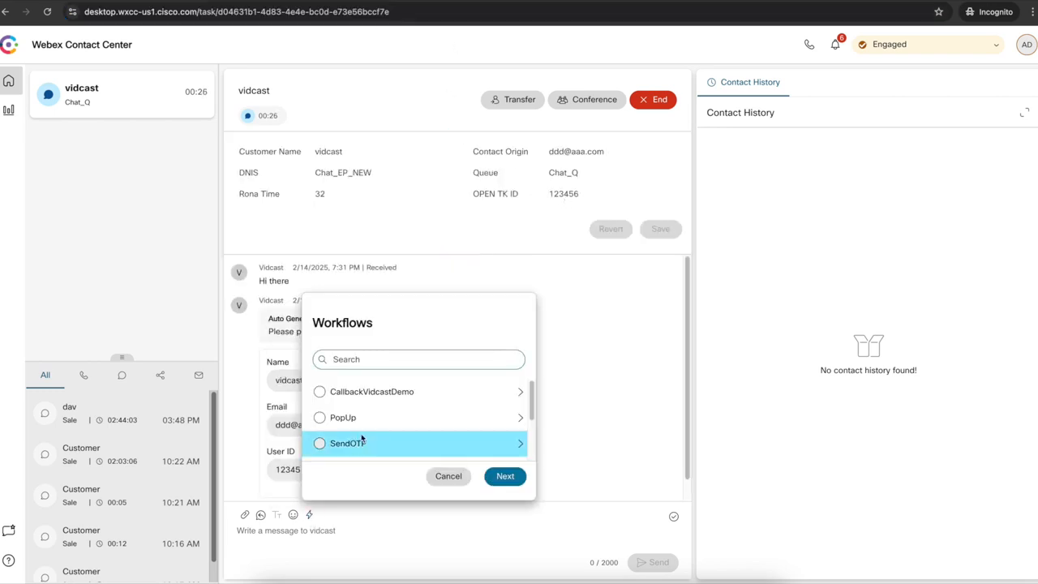
left_click(386, 417)
left_click(505, 476)
left_click(409, 364)
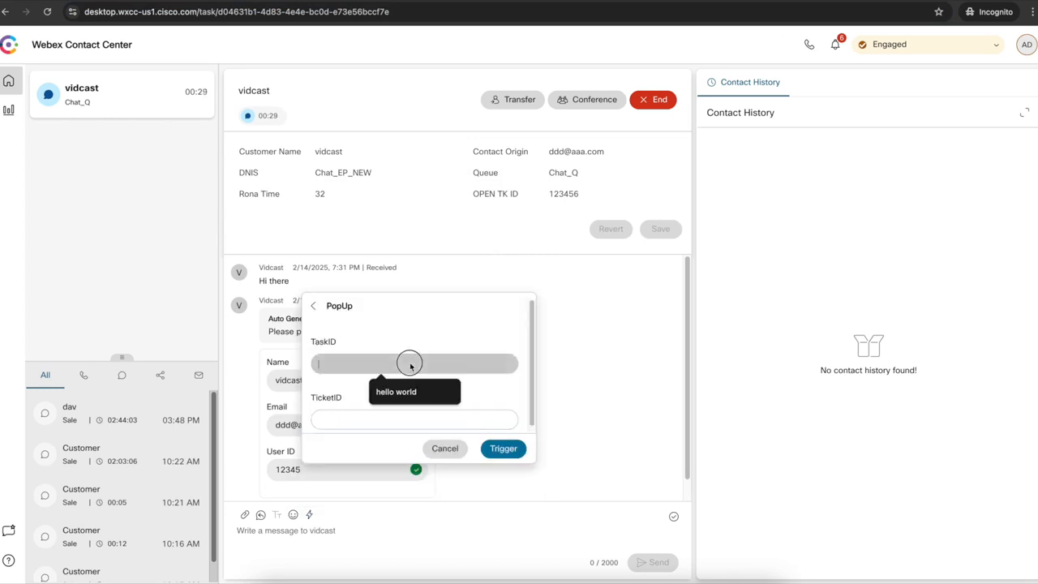
left_click(394, 418)
type("123")
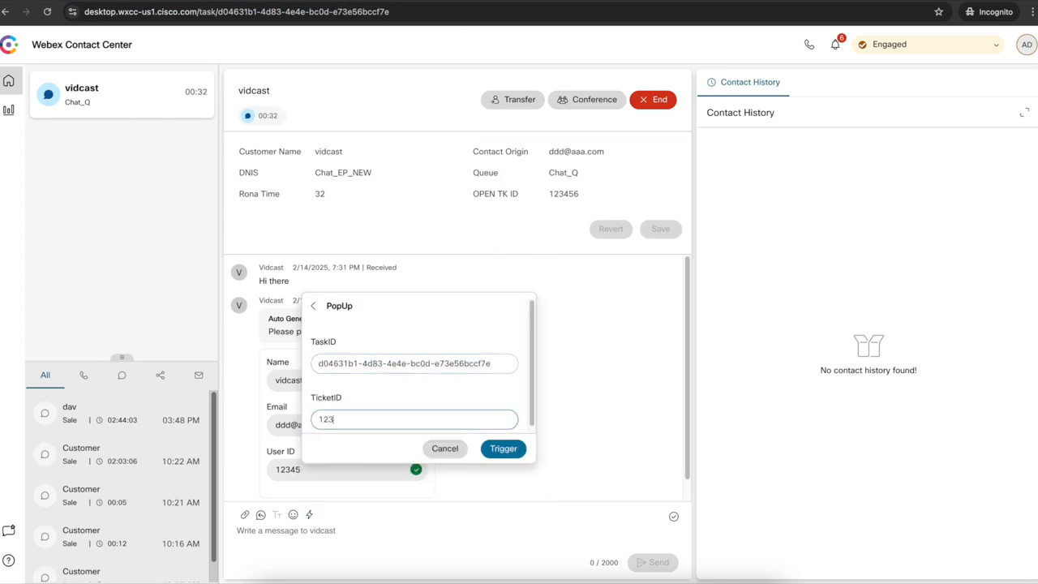
type("456")
left_click(502, 450)
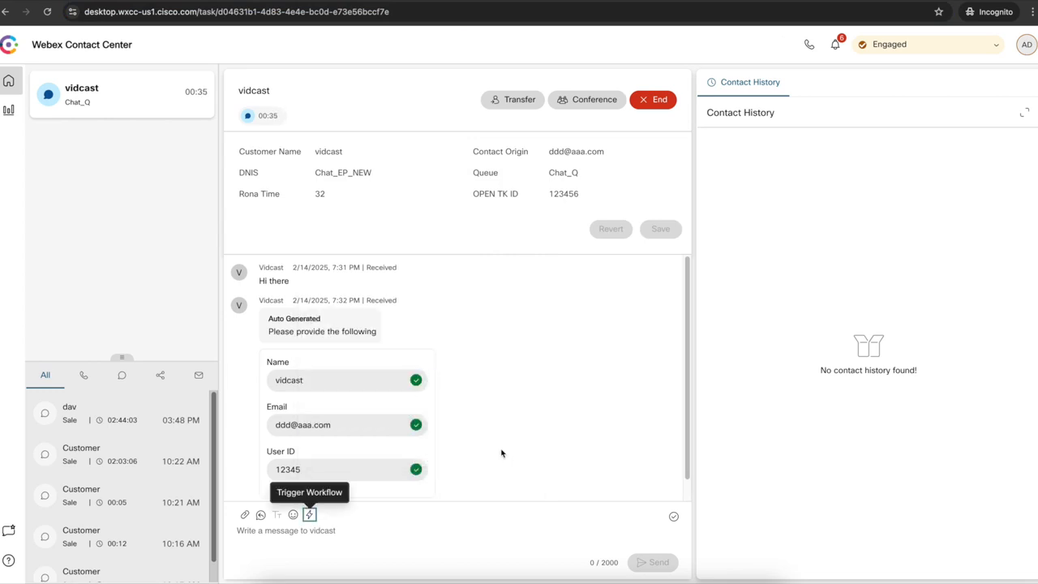